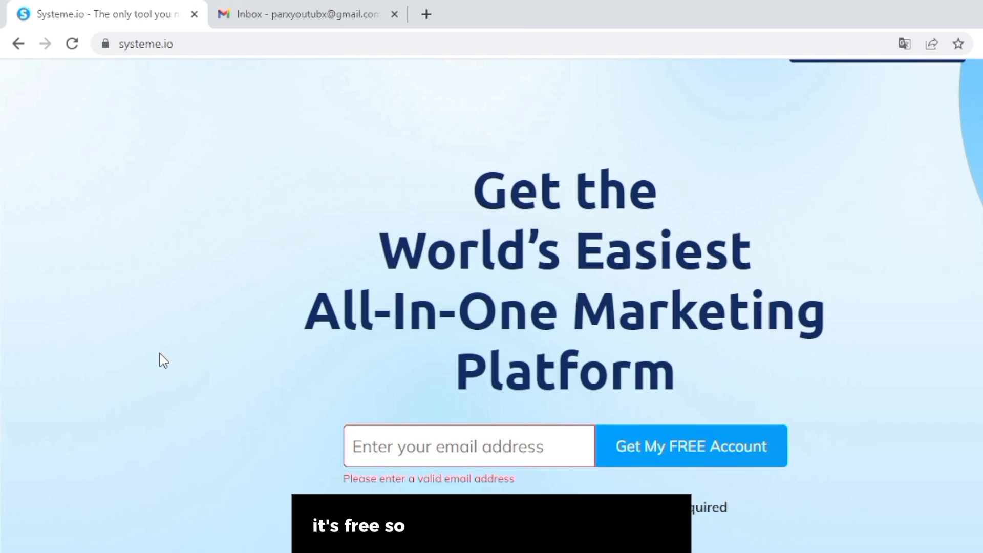
# Enter the Gmail address on the systeme.io homepage, submit the free sign-up, and switch to Gmail.
pyautogui.scroll(1, 161, 360)
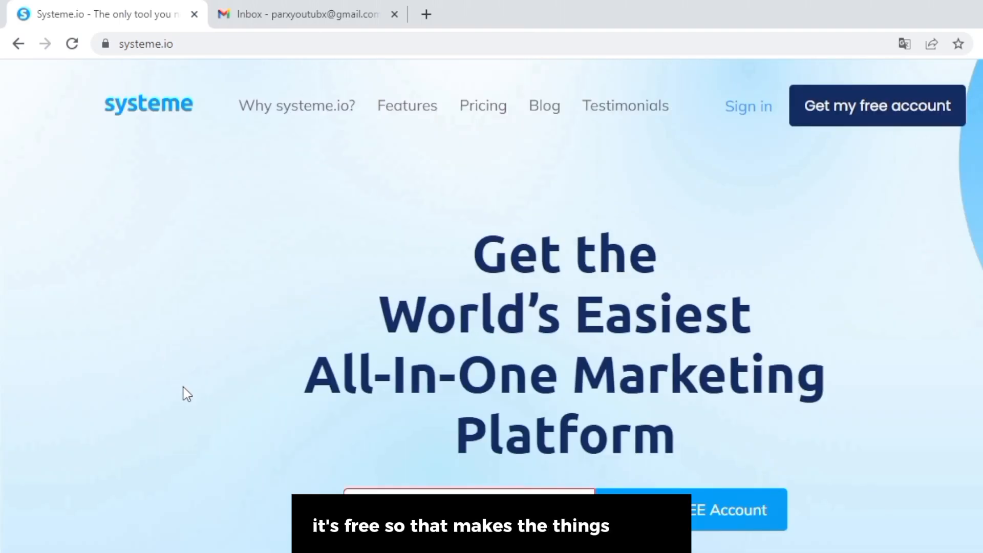
pyautogui.scroll(-1, 191, 414)
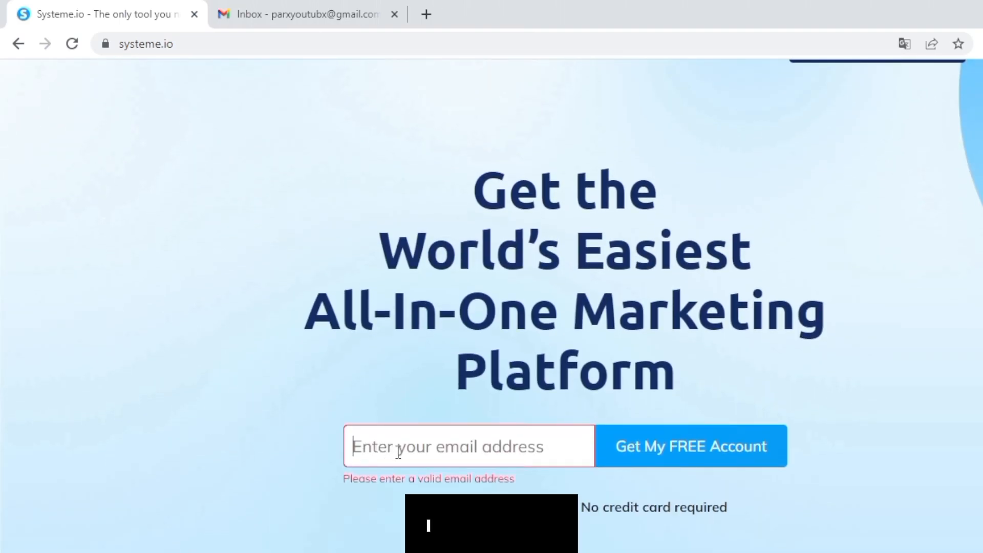
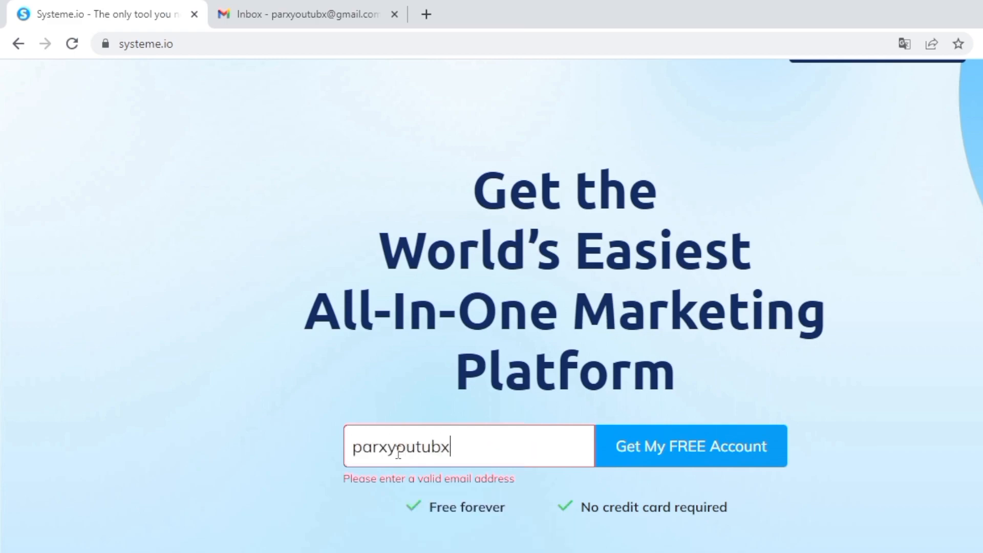
pyautogui.click(672, 451)
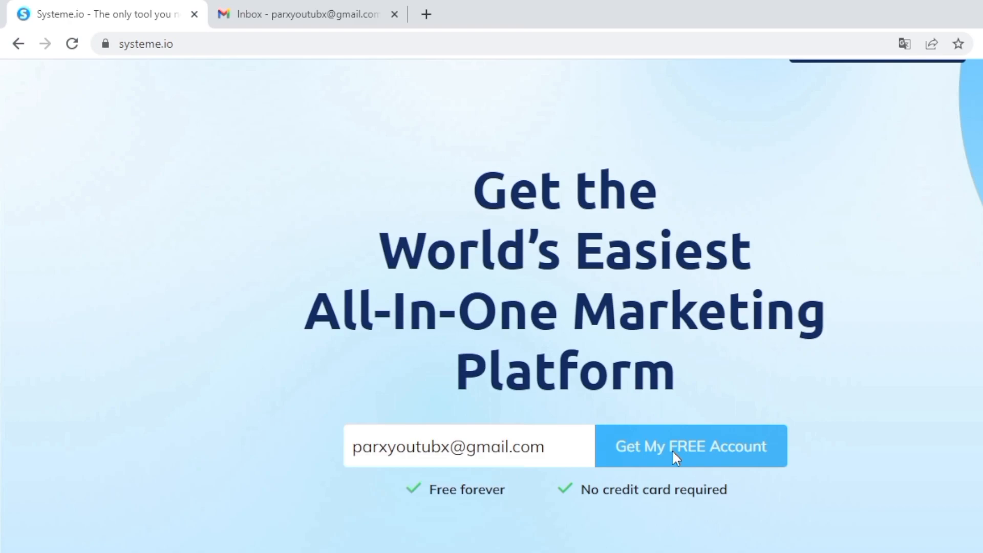
pyautogui.click(671, 450)
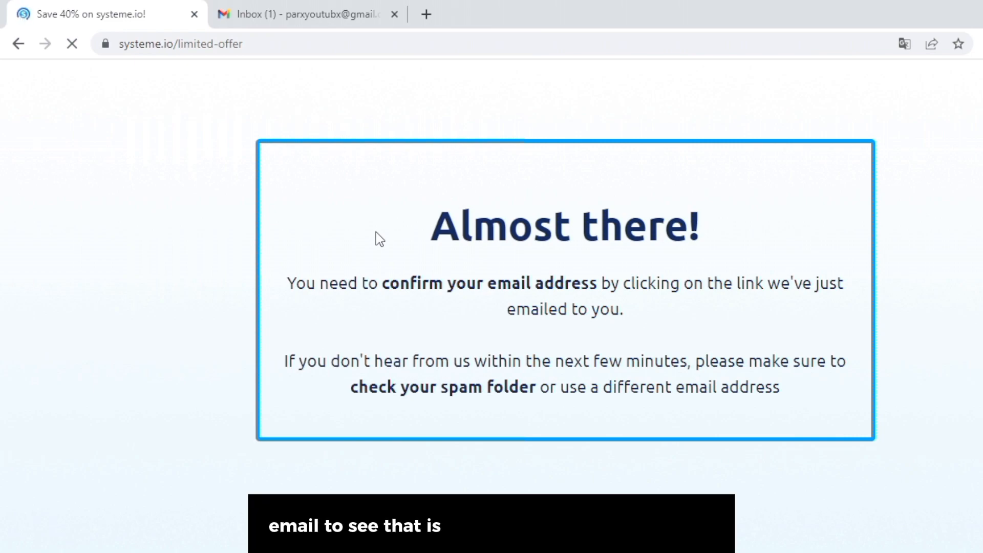
pyautogui.click(292, 8)
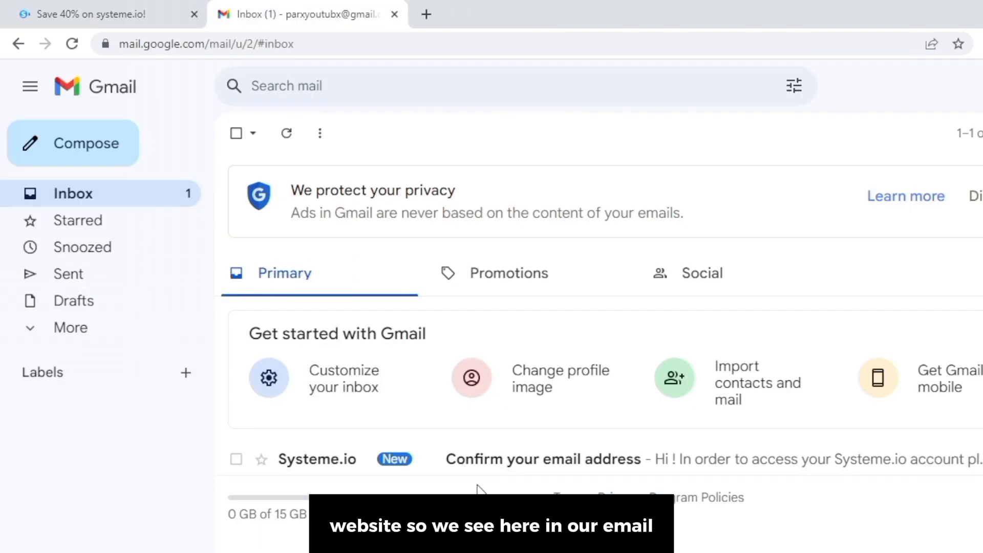
# Open the Systeme.io 'Confirm your email address' message and follow its confirmation link.
pyautogui.click(370, 473)
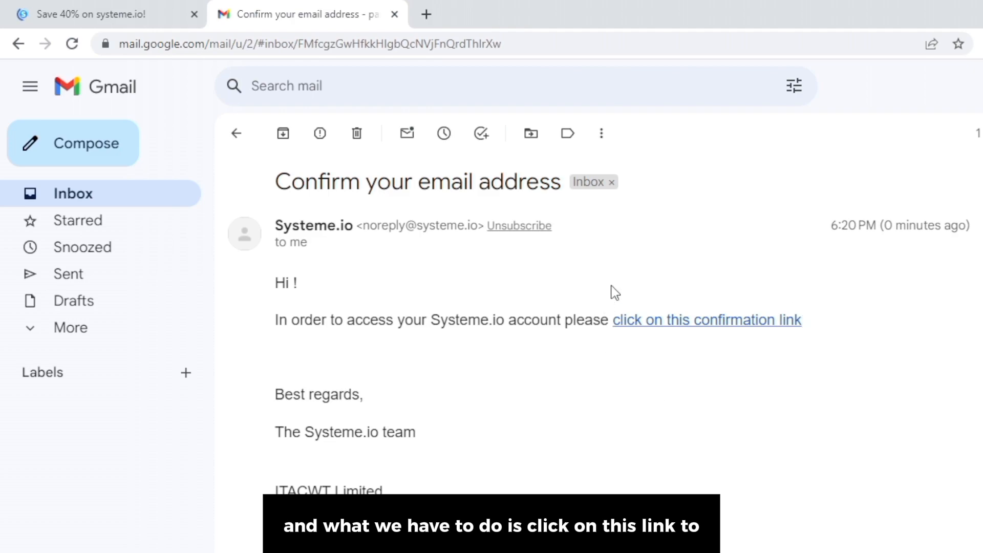
pyautogui.scroll(-2, 635, 390)
pyautogui.scroll(2, 635, 390)
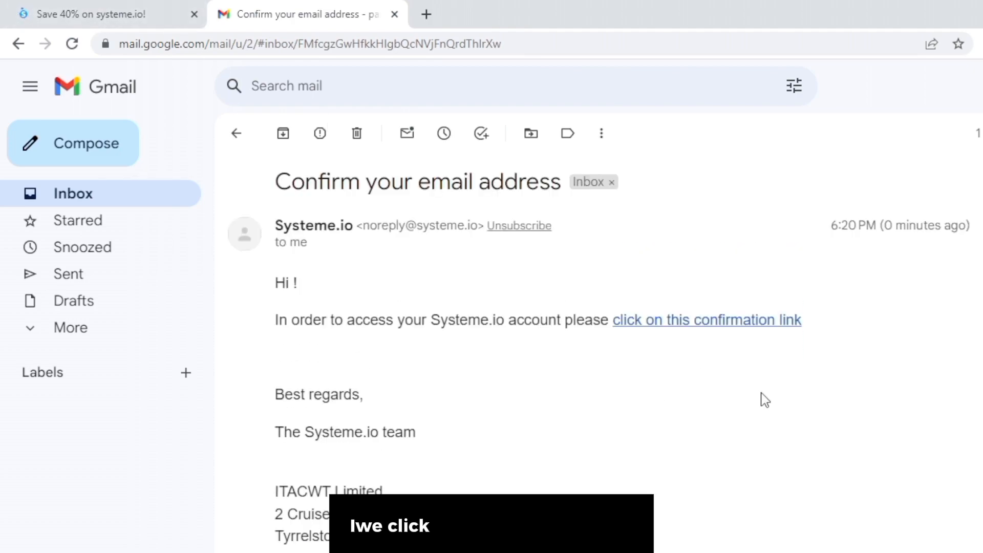
pyautogui.click(700, 322)
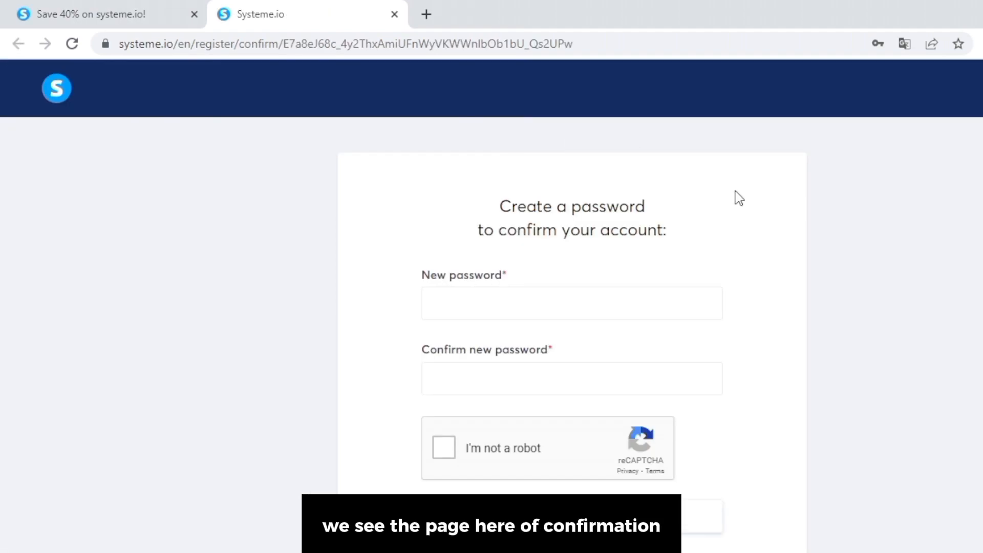
# Type the new account password in both fields, tick I'm not a robot, and save.
pyautogui.click(580, 294)
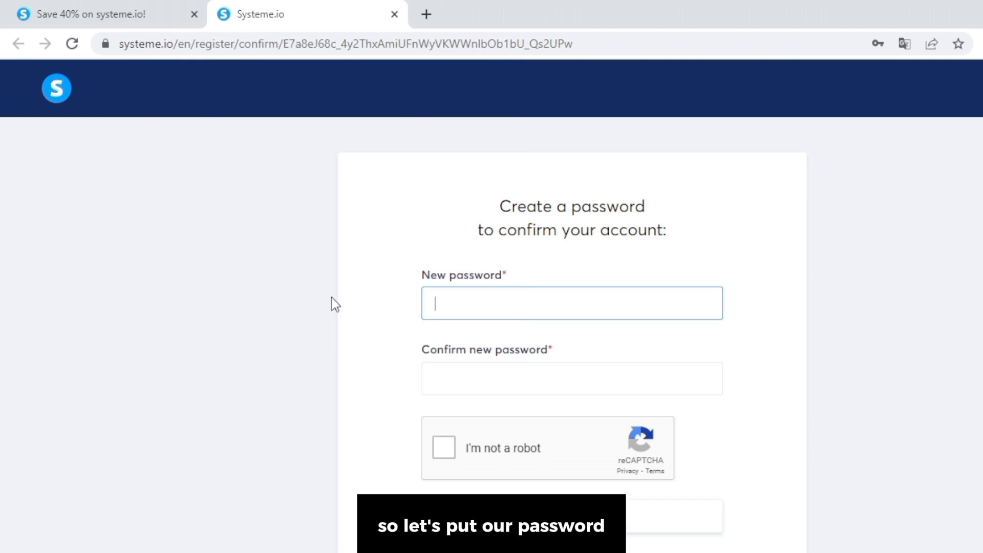
pyautogui.write('••••')
pyautogui.press('BackSpace')
pyautogui.press('BackSpace')
pyautogui.press('BackSpace')
pyautogui.press('BackSpace')
pyautogui.write('••••••••••••')
pyautogui.click(434, 384)
pyautogui.write('••')
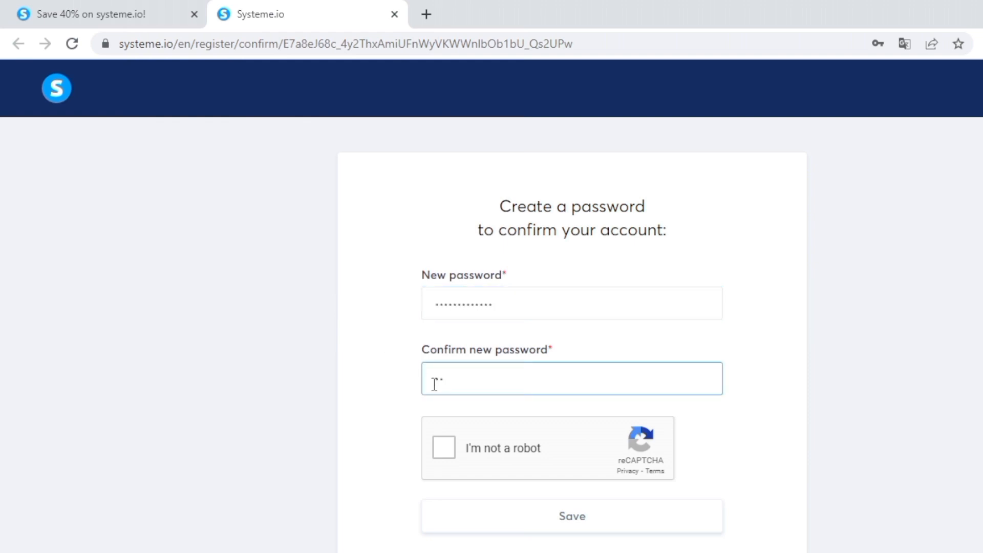
pyautogui.click(444, 447)
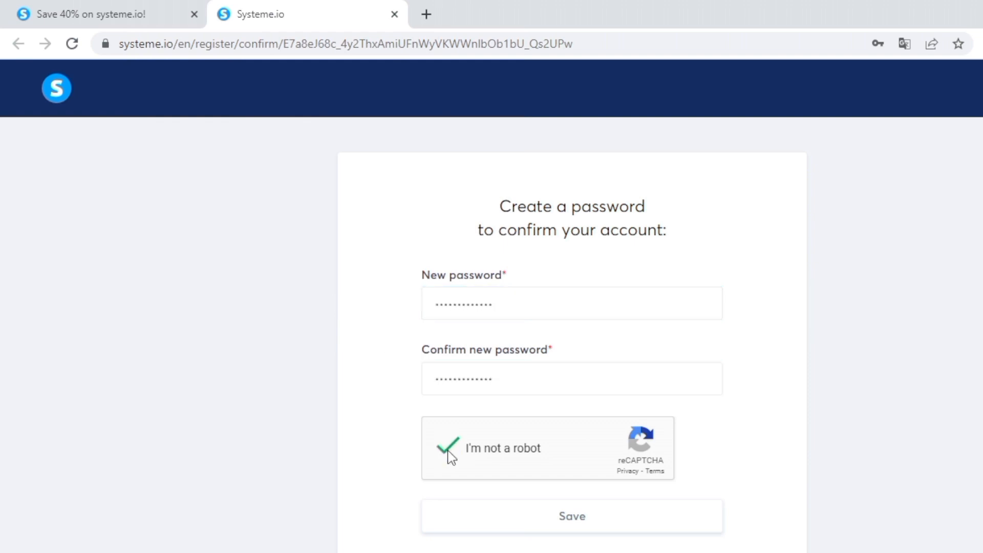
pyautogui.click(473, 514)
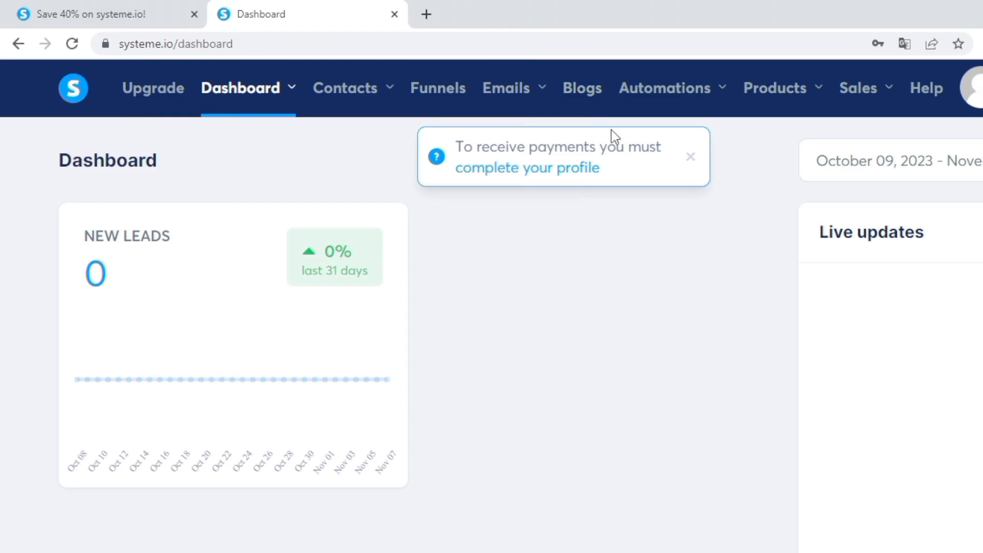
# Start a new blog named 'Tutorial Blog' with URL path tutorial-blog.
pyautogui.click(581, 92)
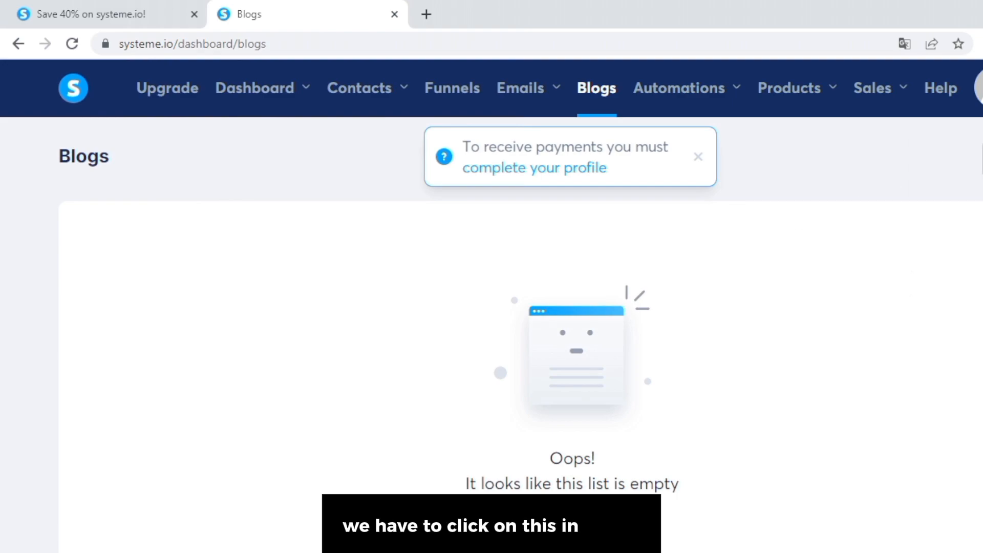
pyautogui.click(982, 159)
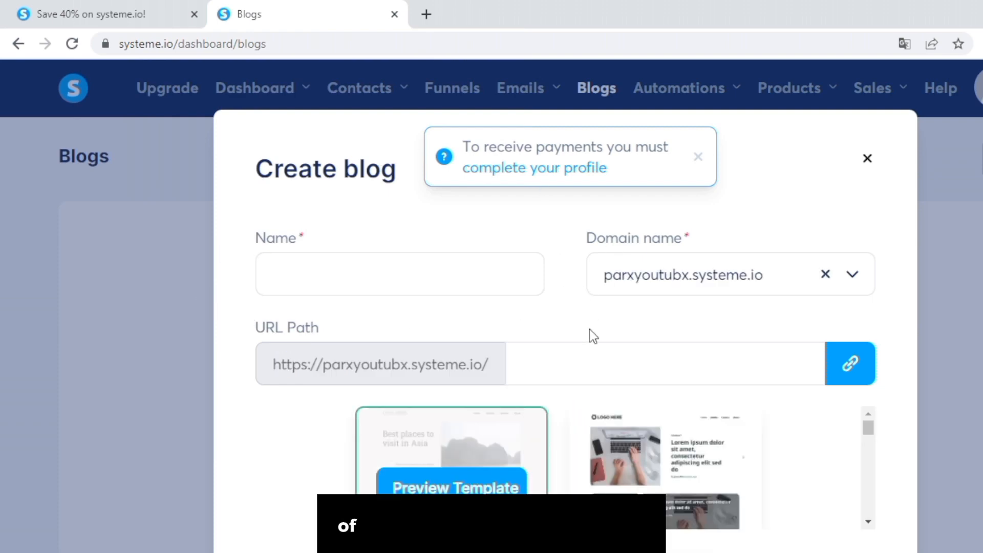
pyautogui.scroll(-1, 590, 331)
pyautogui.scroll(1, 589, 336)
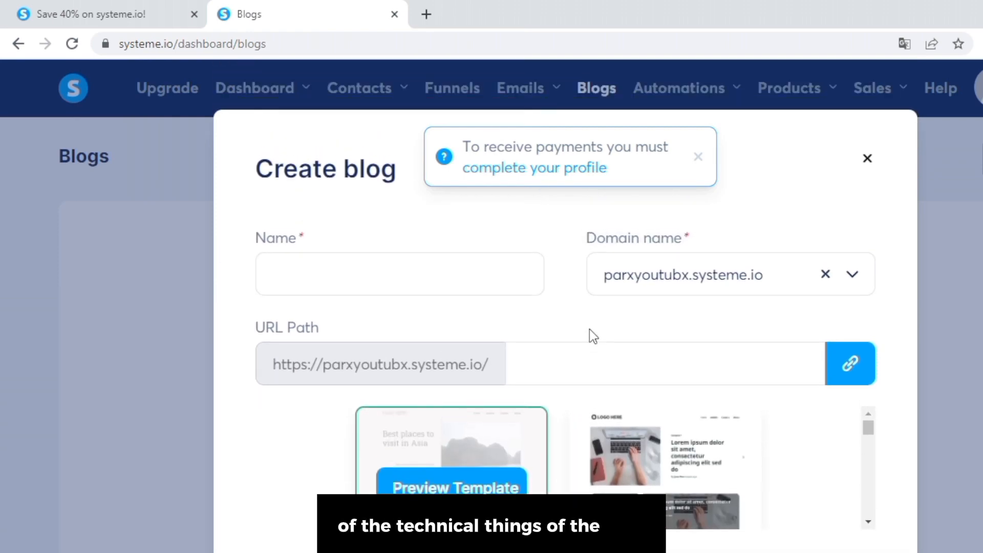
pyautogui.click(396, 258)
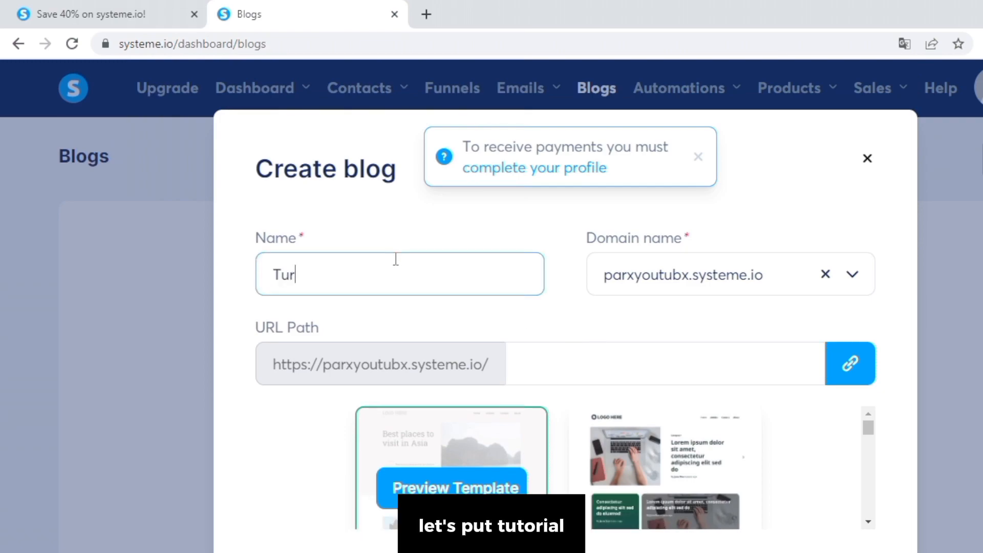
pyautogui.write('Tutorial B')
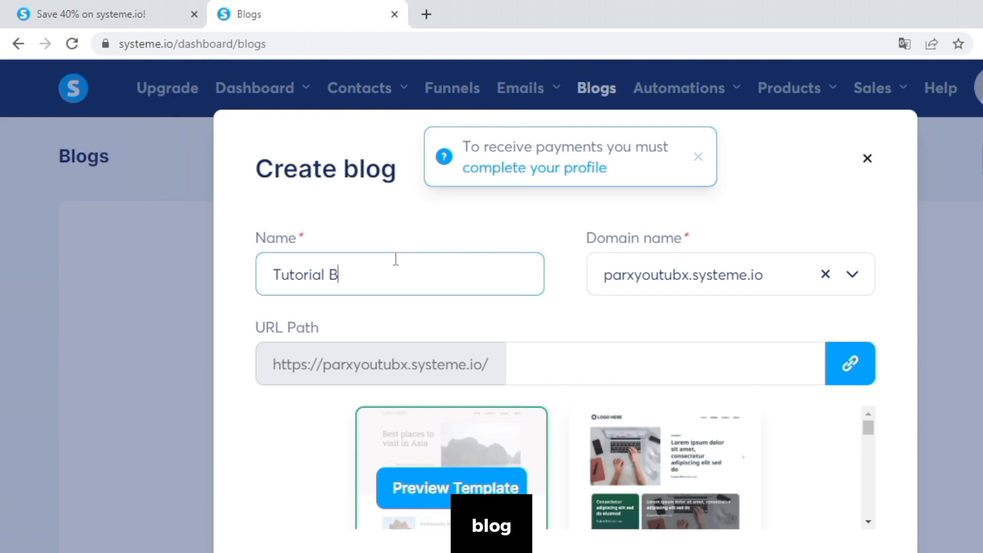
pyautogui.write('log')
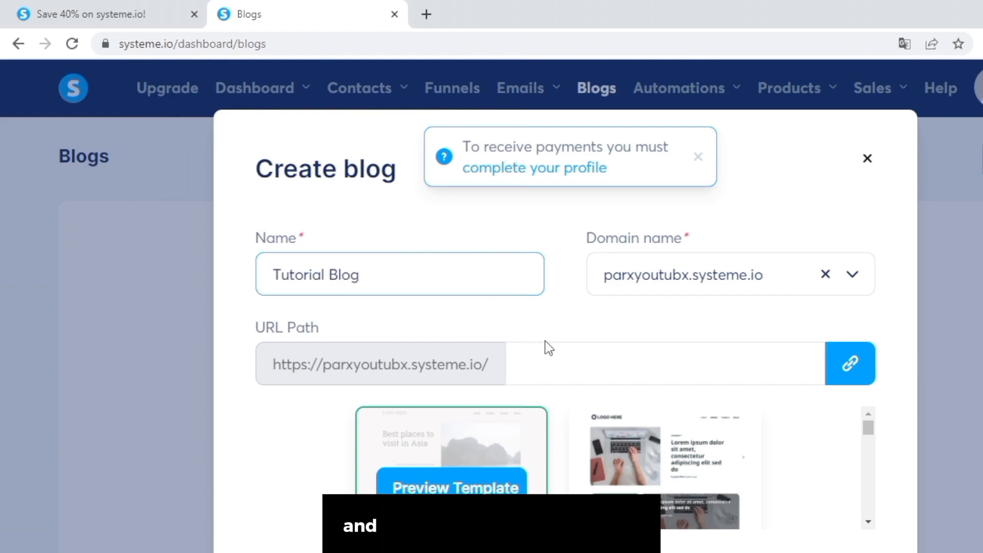
pyautogui.click(564, 354)
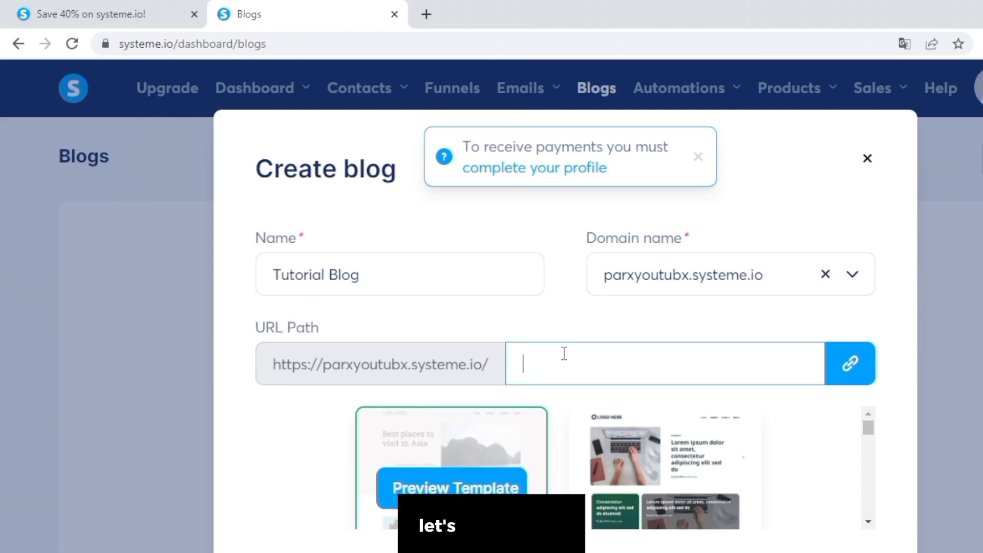
pyautogui.write('u')
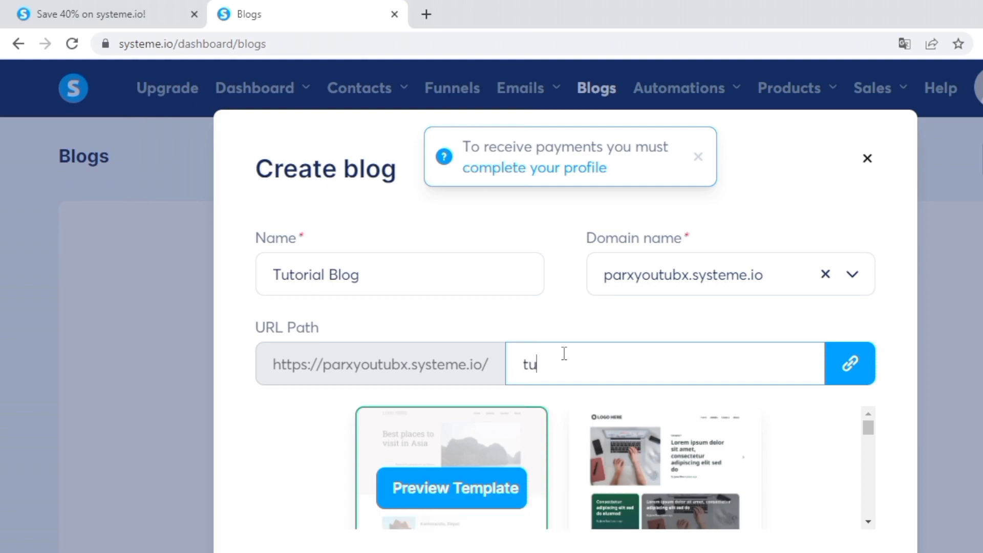
pyautogui.write('torial-blog')
# Choose the second blog template and create the blog.
pyautogui.scroll(-5, 639, 374)
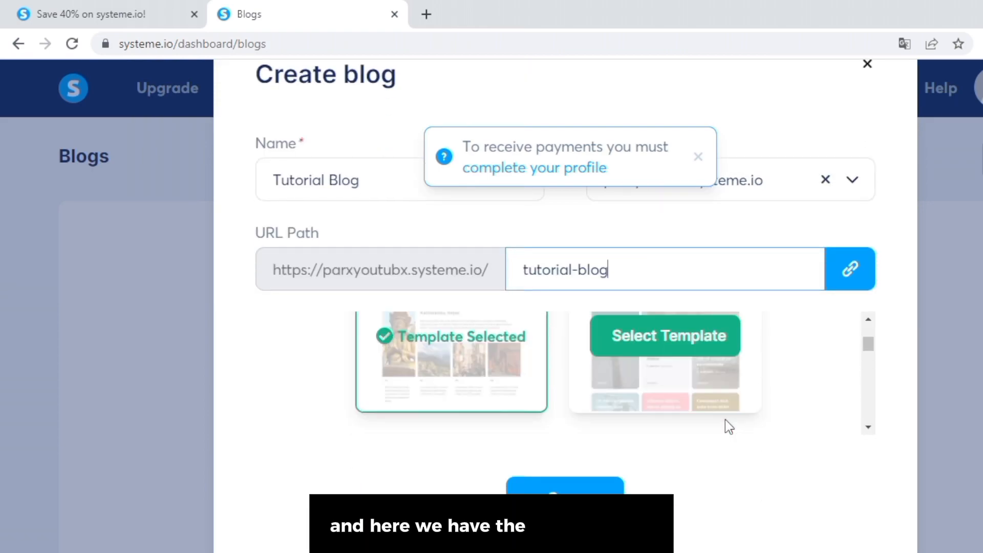
pyautogui.scroll(-5, 724, 419)
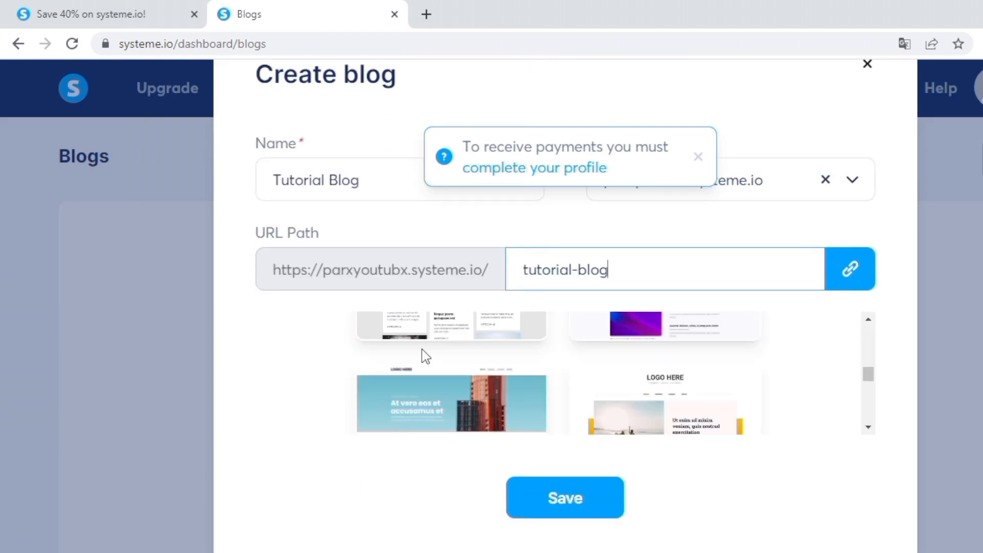
pyautogui.scroll(-4, 558, 343)
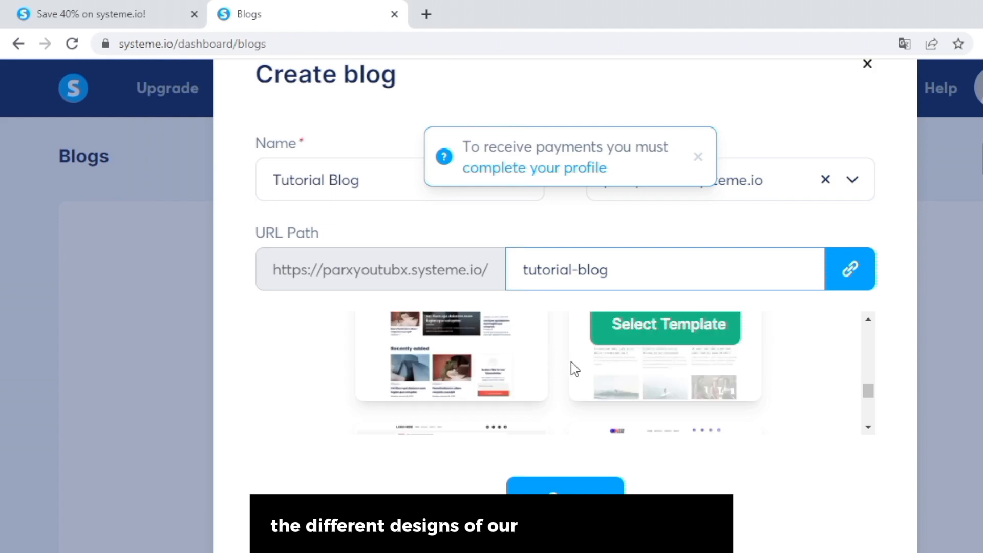
pyautogui.scroll(12, 561, 362)
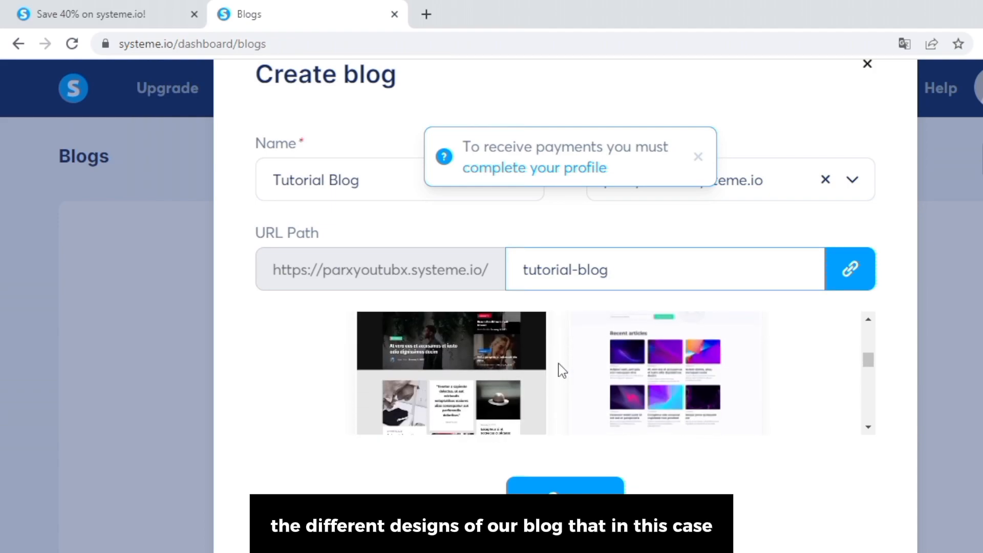
pyautogui.scroll(-4, 559, 365)
pyautogui.scroll(2, 558, 365)
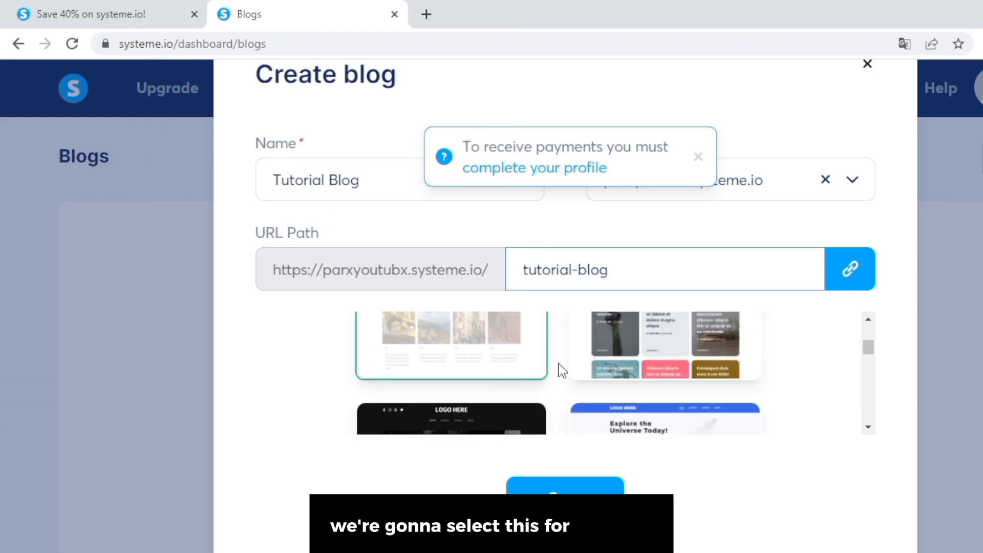
pyautogui.click(638, 375)
pyautogui.click(639, 327)
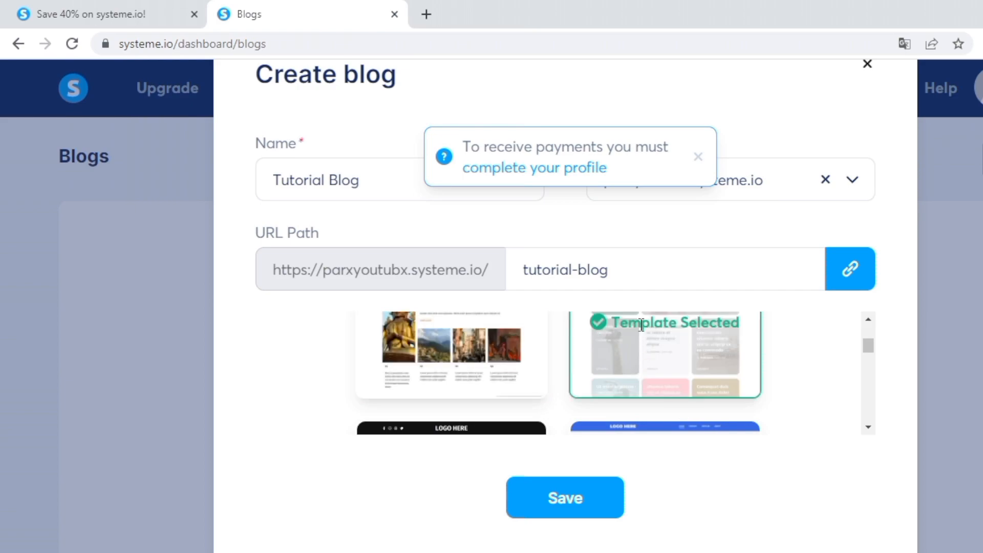
pyautogui.click(566, 499)
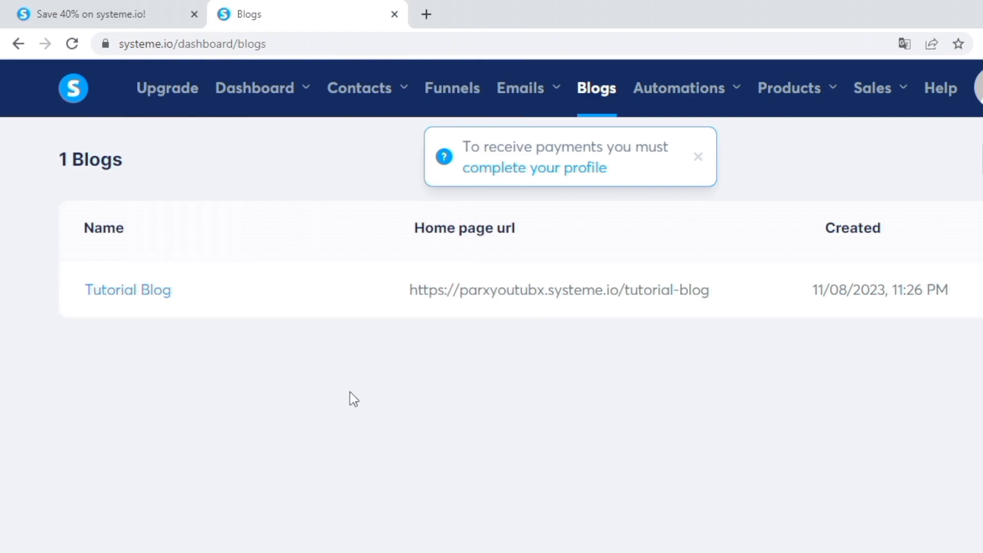
# Save the Tutorial Blog settings with English as language, then open the Blog layout editor.
pyautogui.click(105, 296)
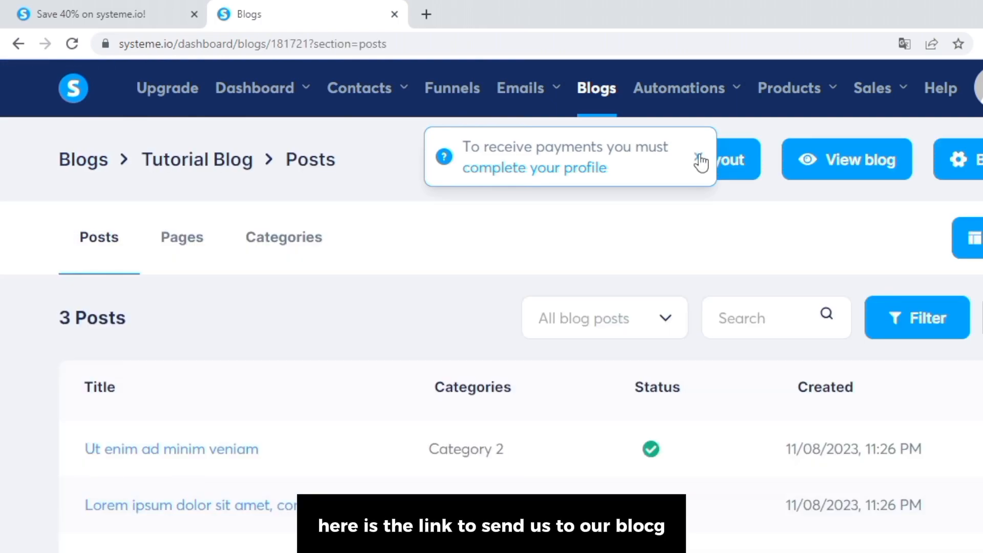
pyautogui.click(697, 155)
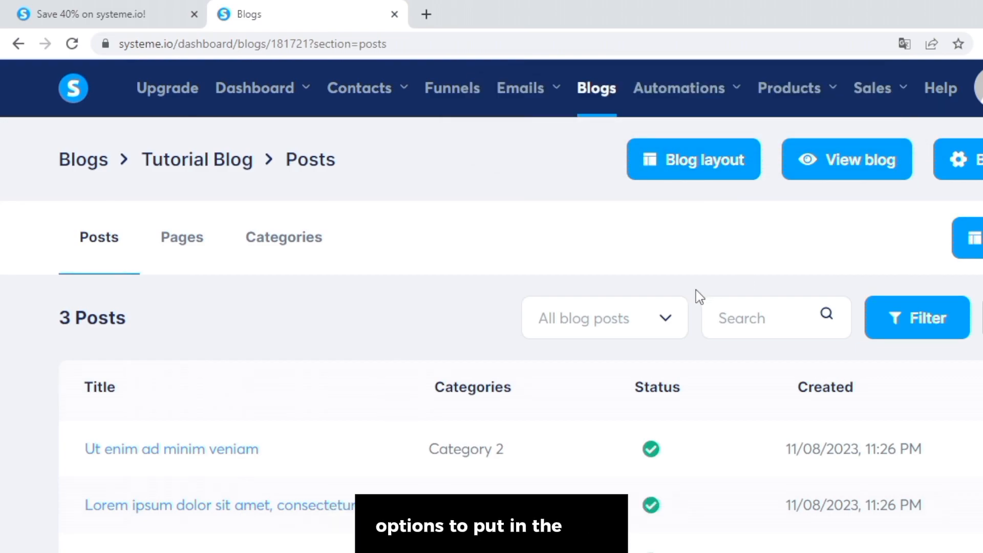
pyautogui.click(958, 160)
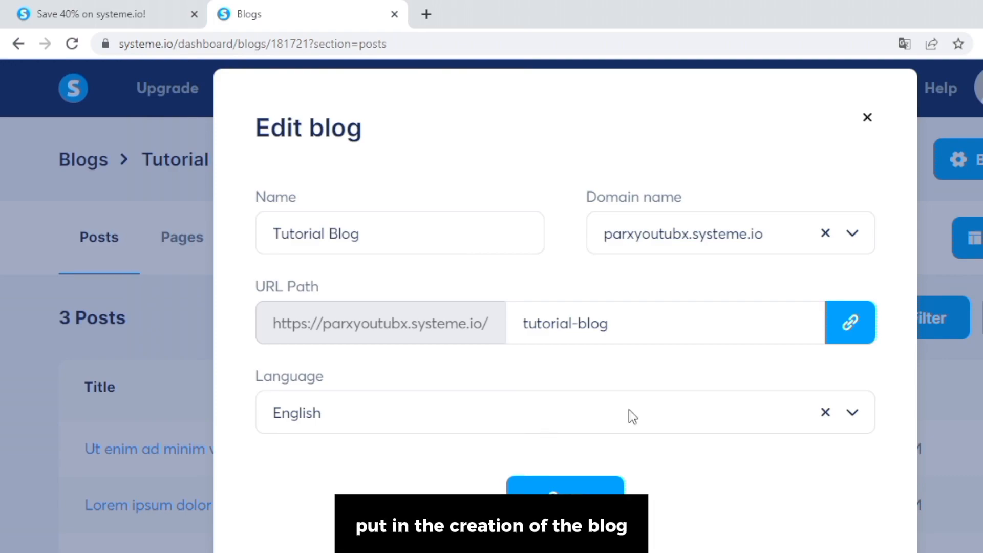
pyautogui.click(858, 423)
pyautogui.scroll(2, 410, 225)
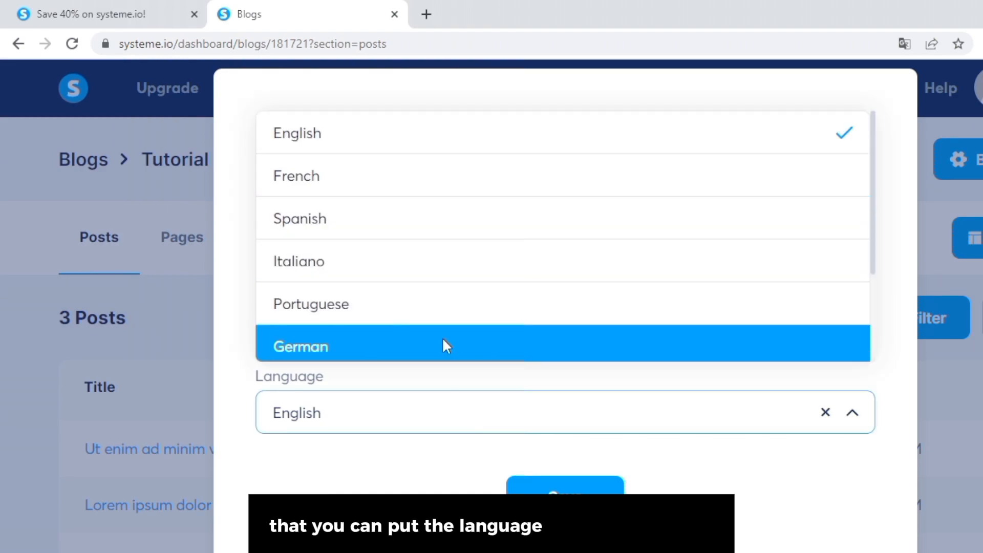
pyautogui.scroll(-2, 443, 340)
pyautogui.scroll(2, 371, 172)
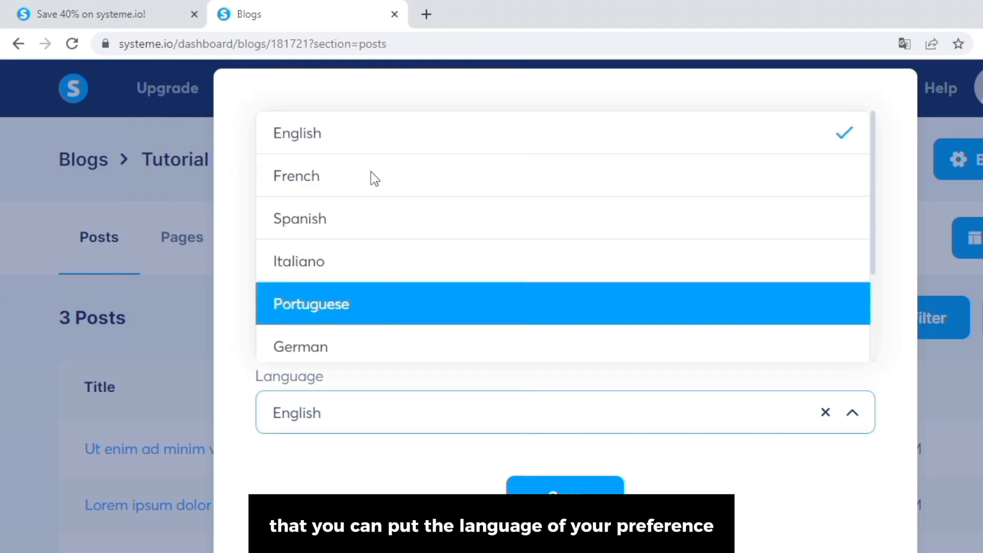
pyautogui.click(563, 512)
pyautogui.click(661, 177)
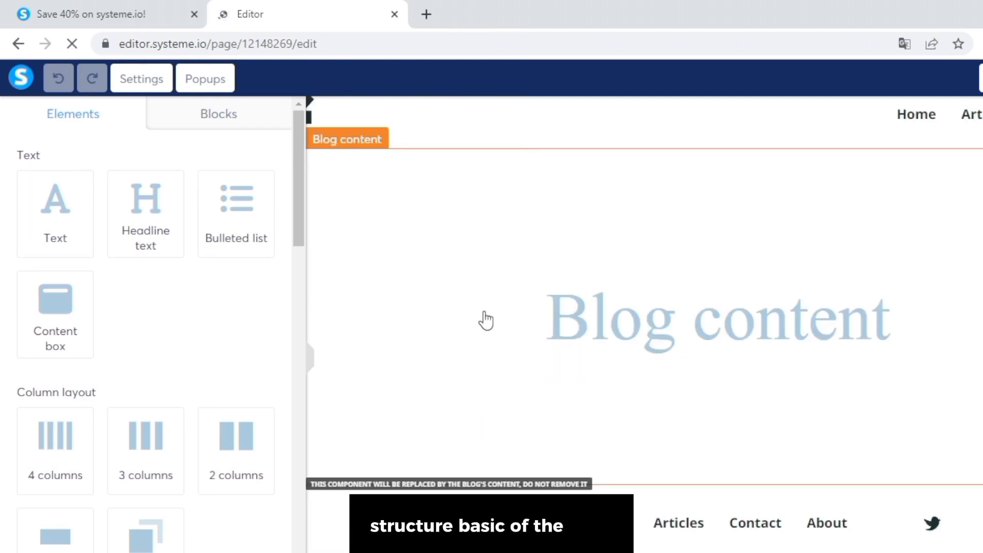
pyautogui.scroll(-5, 276, 307)
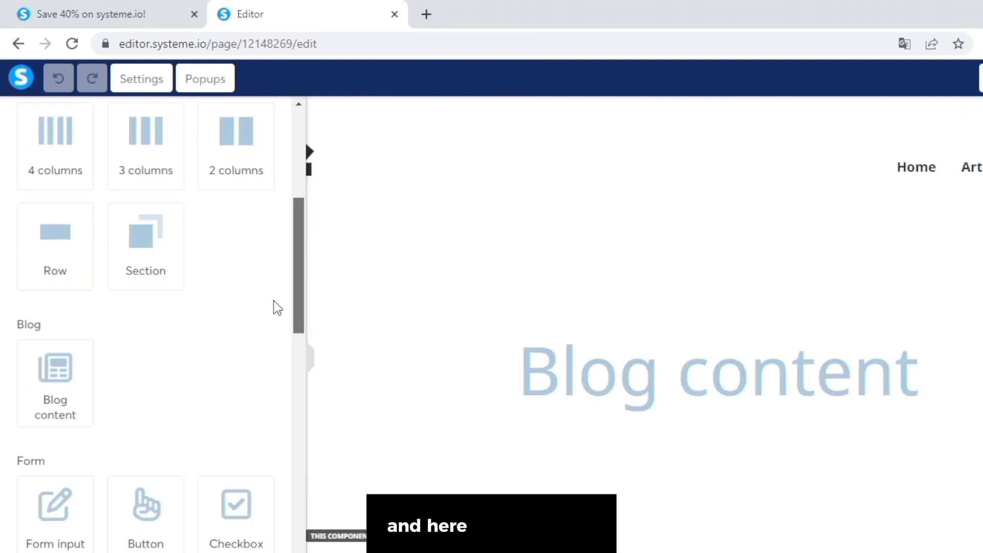
pyautogui.scroll(-8, 270, 480)
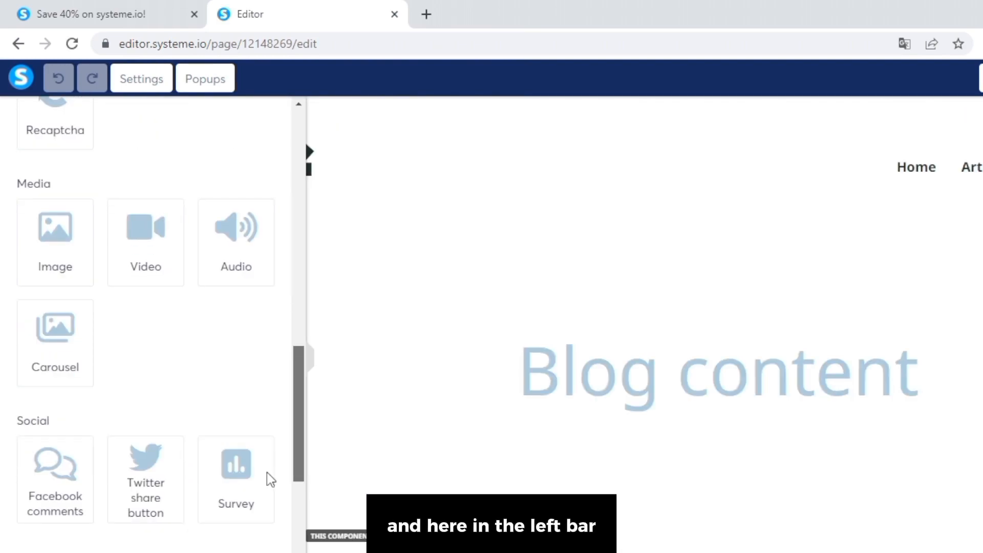
pyautogui.scroll(-2, 182, 254)
pyautogui.scroll(15, 191, 320)
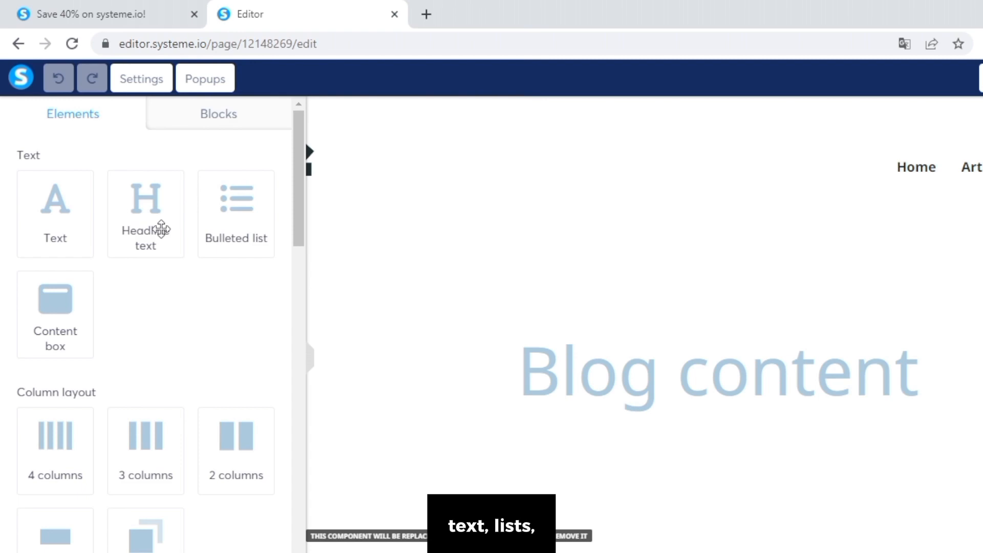
pyautogui.scroll(-6, 149, 405)
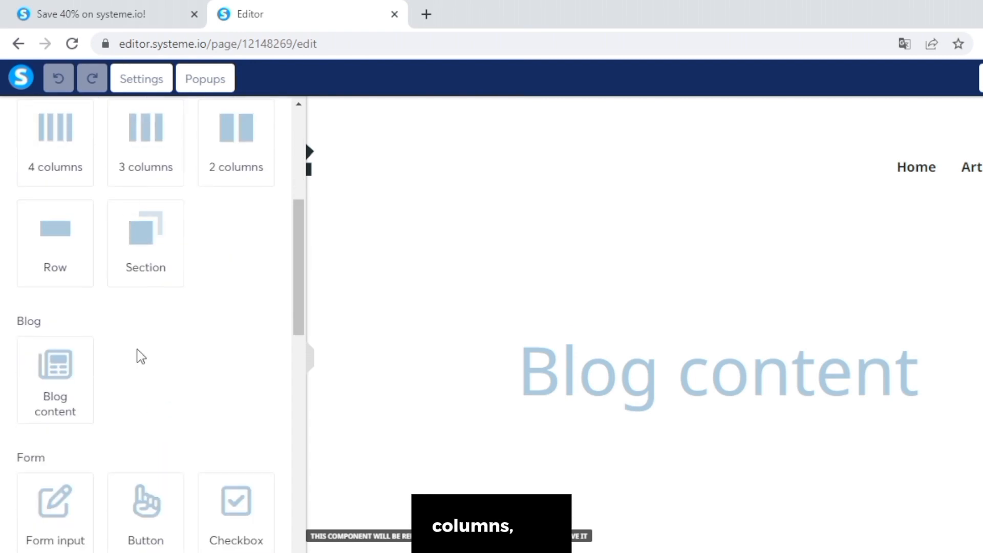
pyautogui.scroll(-1, 136, 353)
pyautogui.scroll(6, 136, 353)
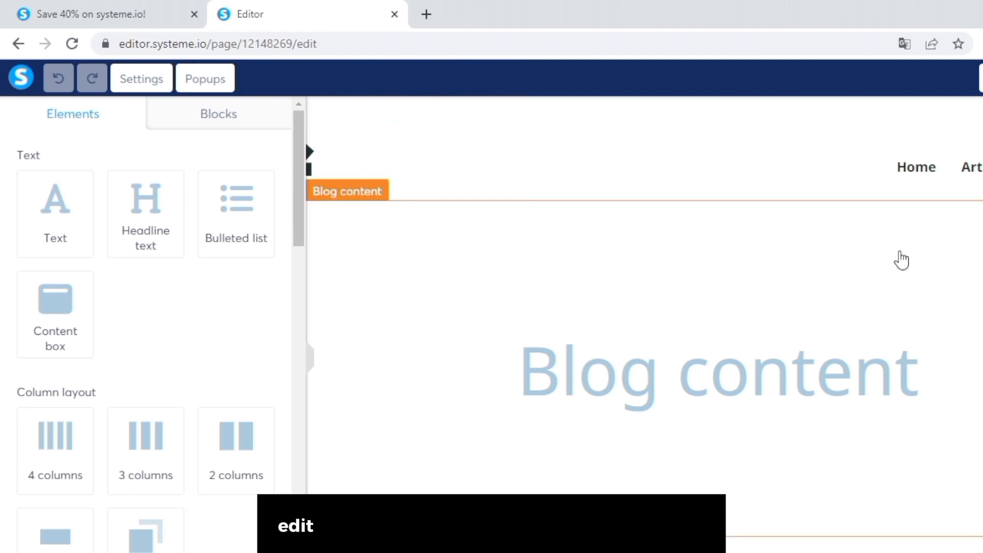
# Retitle the first header menu item from Home to 'Tutorial Page', leaving its Blog link unchanged.
pyautogui.click(920, 185)
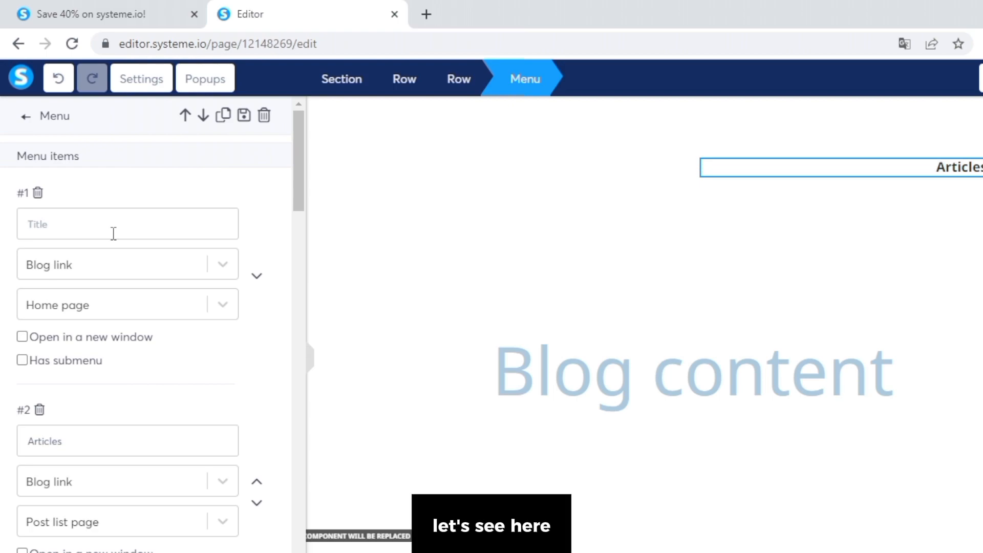
pyautogui.write('Turo')
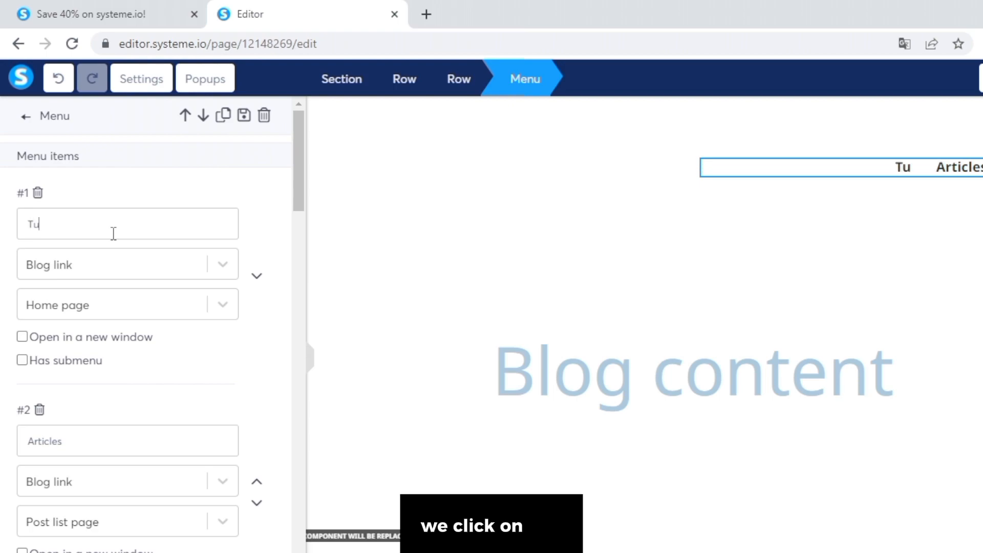
pyautogui.press('BackSpace')
pyautogui.press('BackSpace')
pyautogui.write('torial Page')
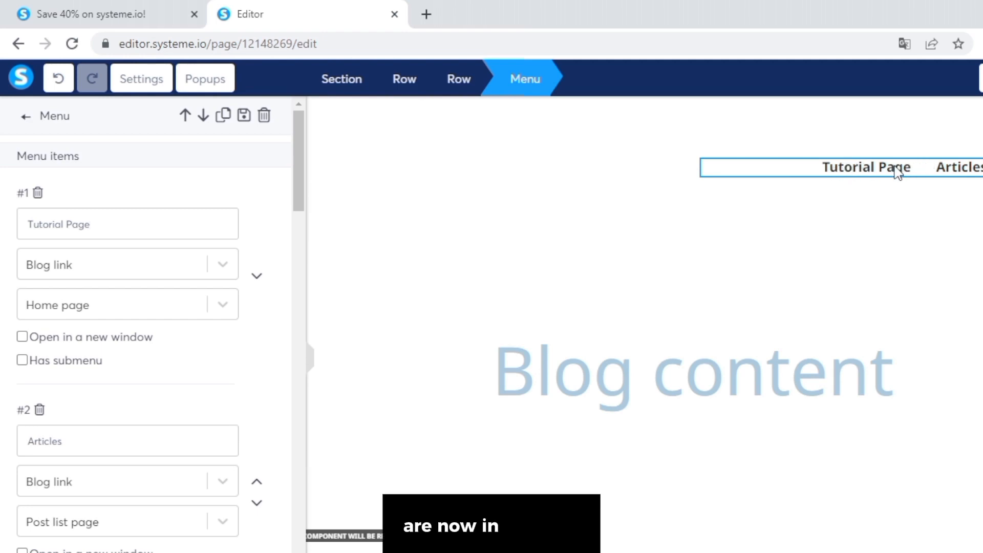
pyautogui.click(94, 267)
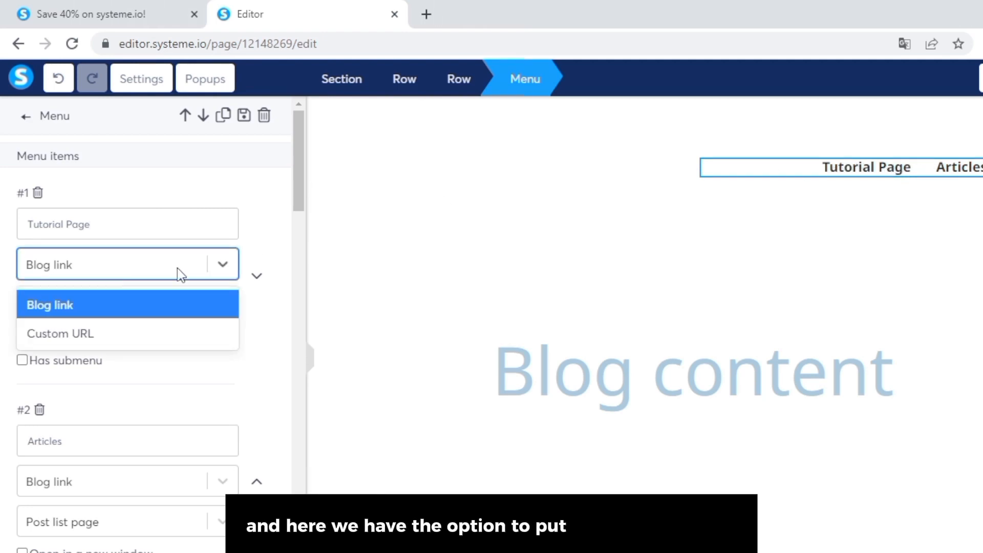
pyautogui.click(275, 241)
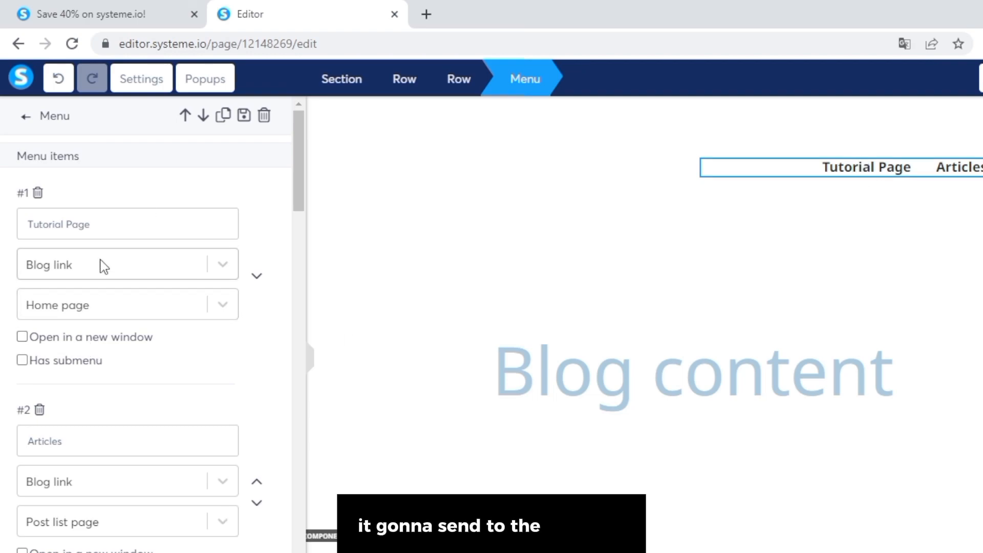
pyautogui.scroll(-2, 228, 296)
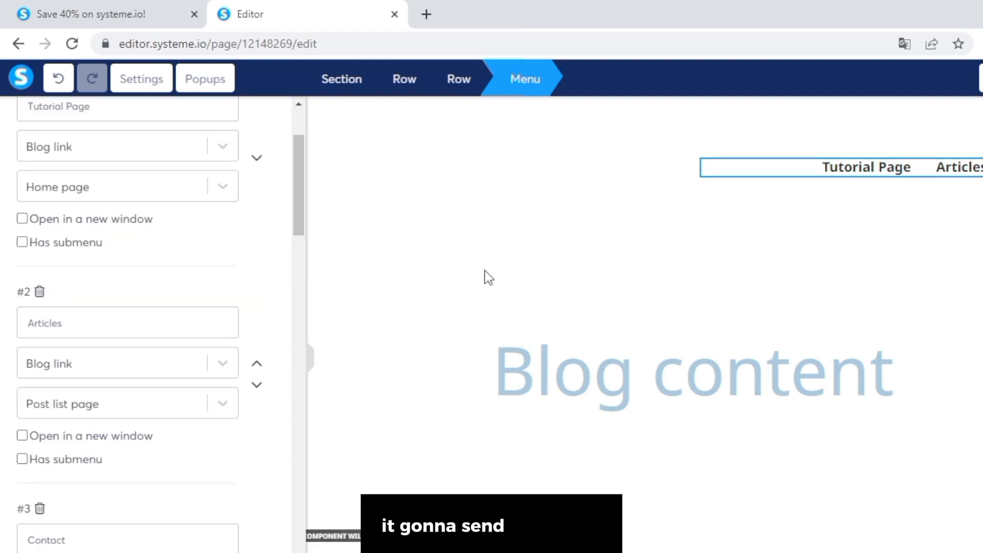
pyautogui.moveTo(296, 200); pyautogui.dragTo(295, 219)
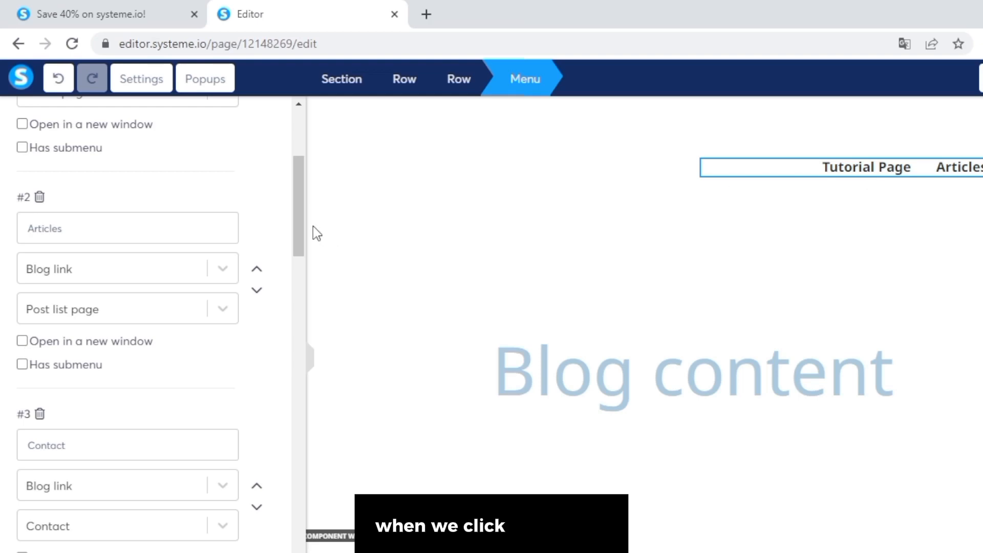
pyautogui.moveTo(296, 219); pyautogui.dragTo(283, 331)
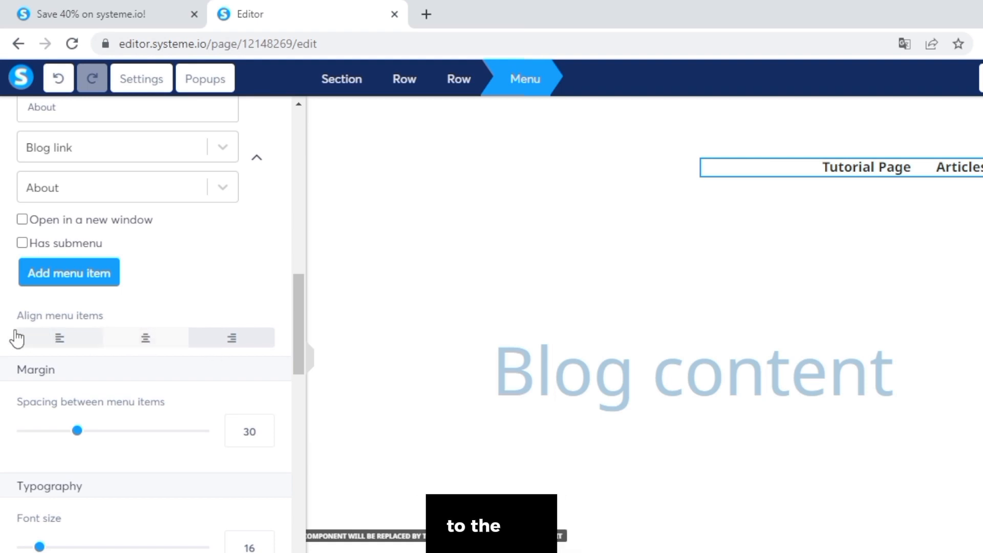
# Left-align the header menu with spacing 37, font size 20 and line height 30.
pyautogui.click(114, 344)
pyautogui.click(60, 342)
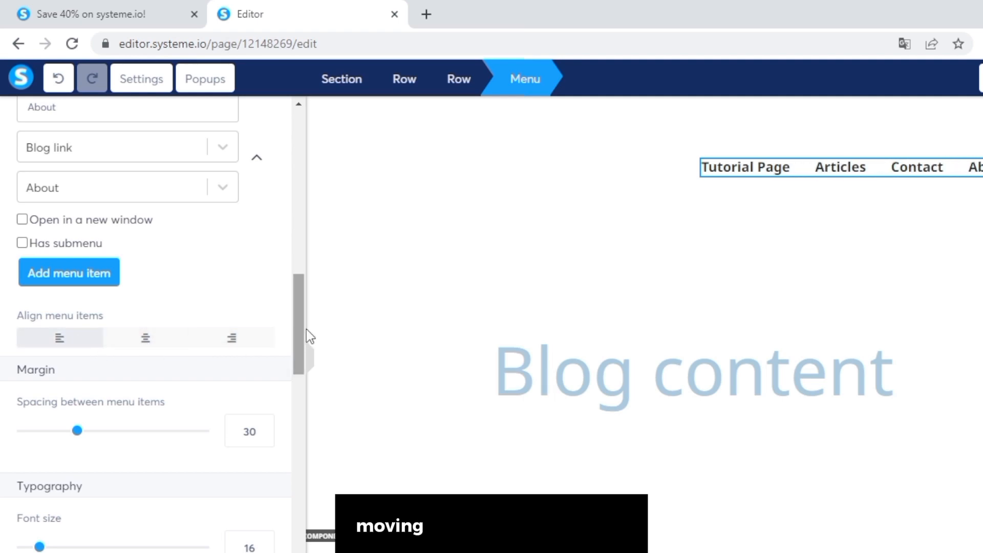
pyautogui.scroll(-1, 294, 338)
pyautogui.moveTo(75, 361); pyautogui.dragTo(47, 366)
pyautogui.scroll(-2, 53, 373)
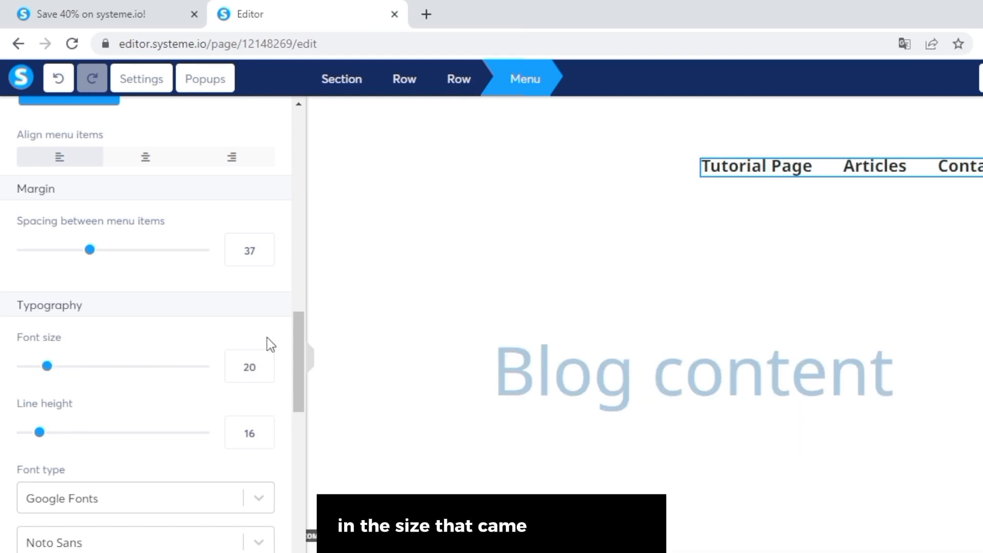
pyautogui.scroll(-1, 301, 349)
pyautogui.moveTo(39, 393); pyautogui.dragTo(68, 402)
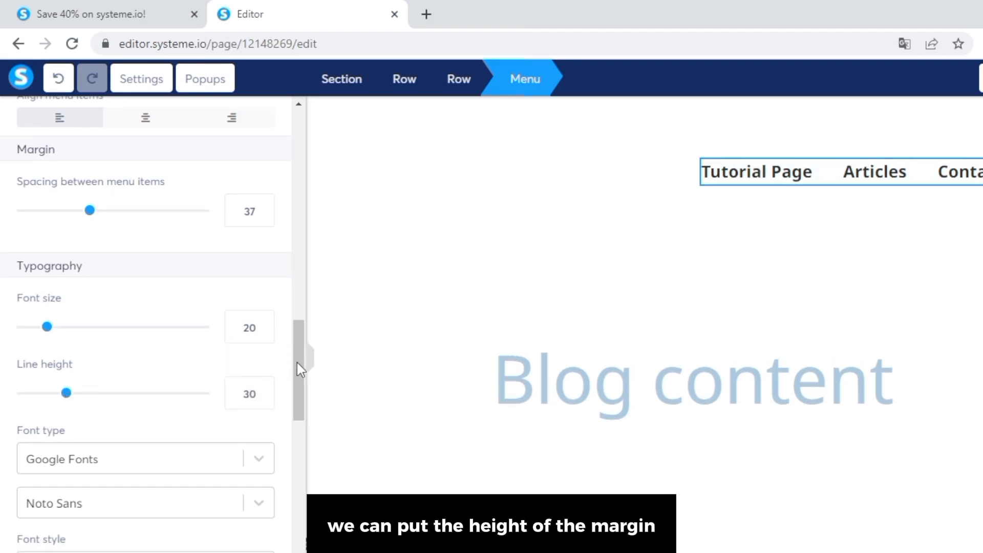
pyautogui.scroll(-4, 196, 288)
# Change the header menu font to Montserrat.
pyautogui.click(196, 287)
pyautogui.moveTo(270, 340); pyautogui.dragTo(269, 376)
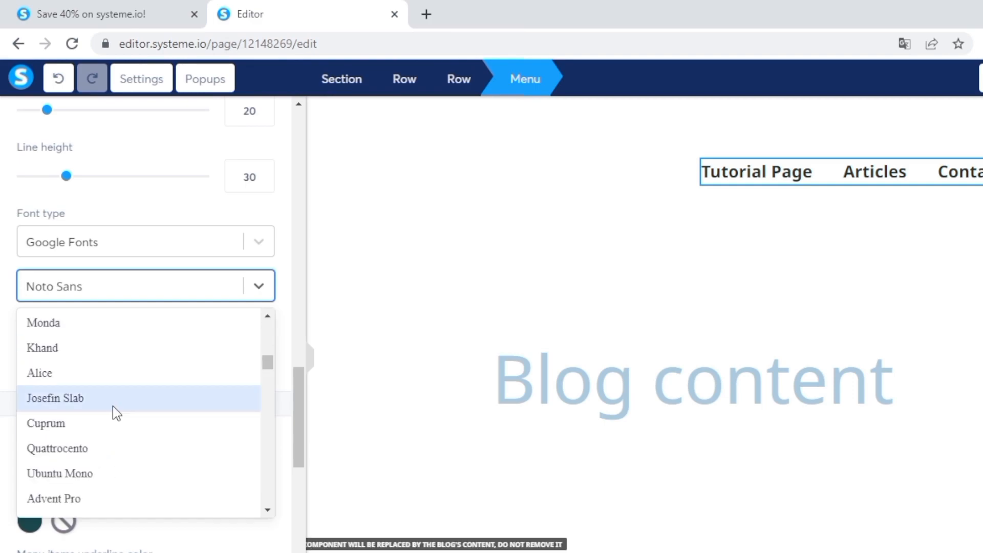
pyautogui.scroll(10, 113, 407)
pyautogui.click(57, 498)
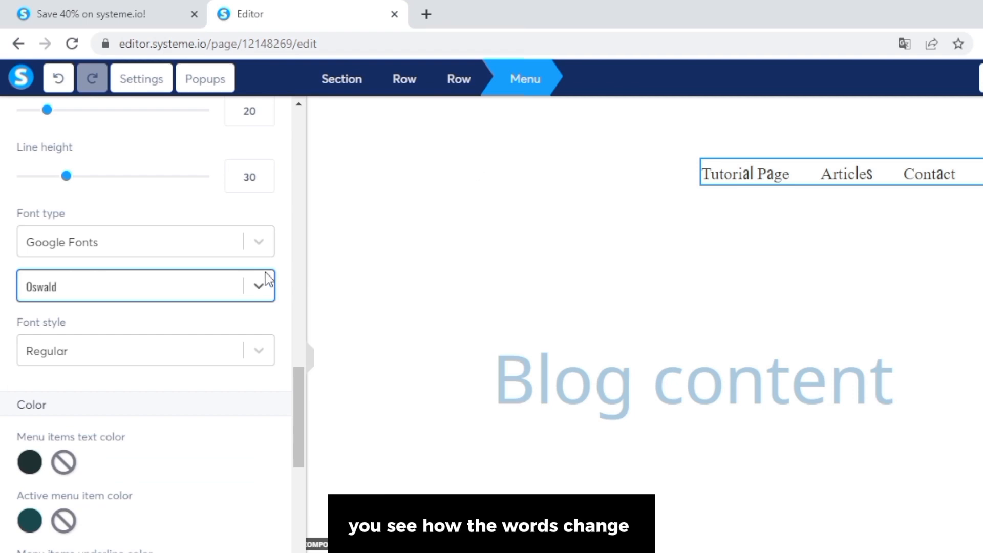
pyautogui.click(261, 285)
pyautogui.click(145, 376)
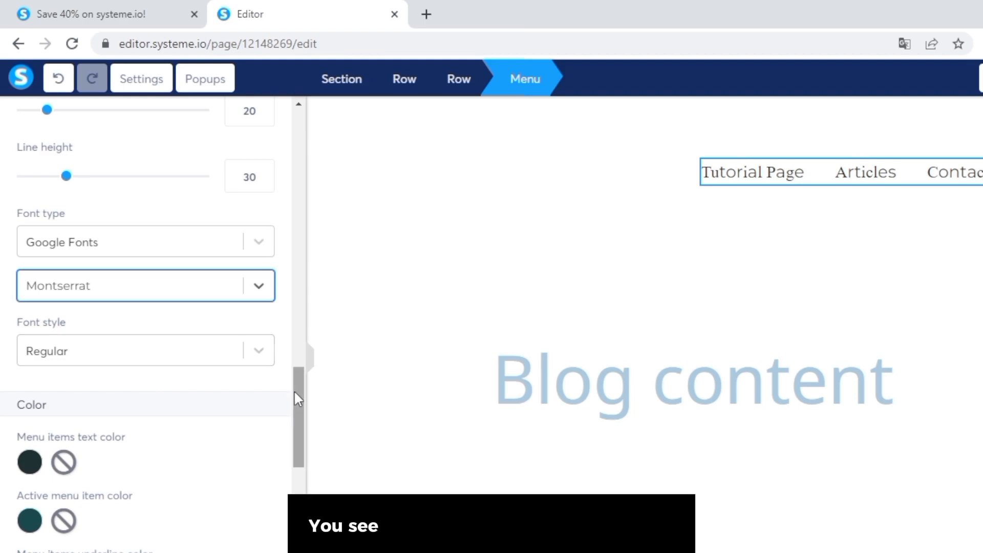
pyautogui.moveTo(294, 390); pyautogui.dragTo(294, 431)
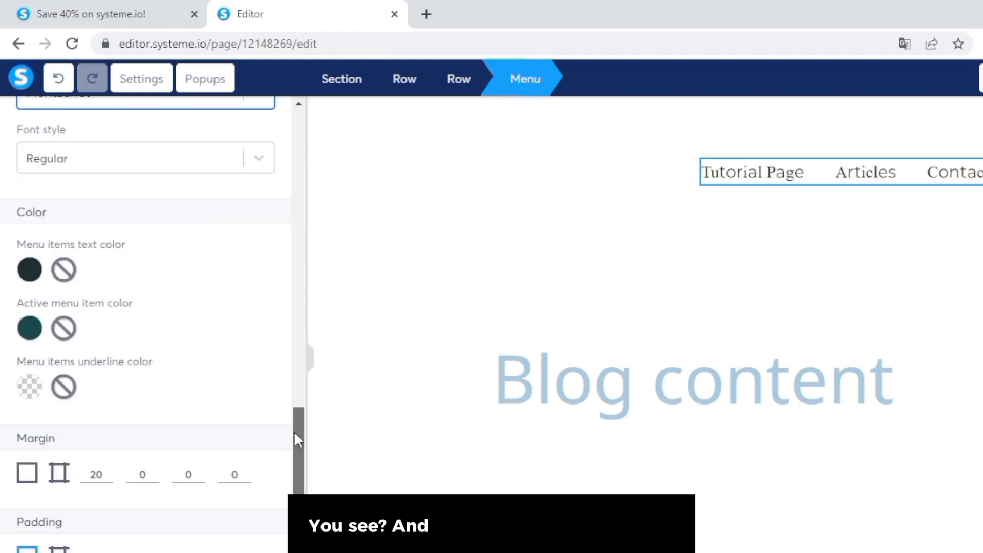
# Colour the header menu links red (E92525) and deselect the menu.
pyautogui.click(29, 272)
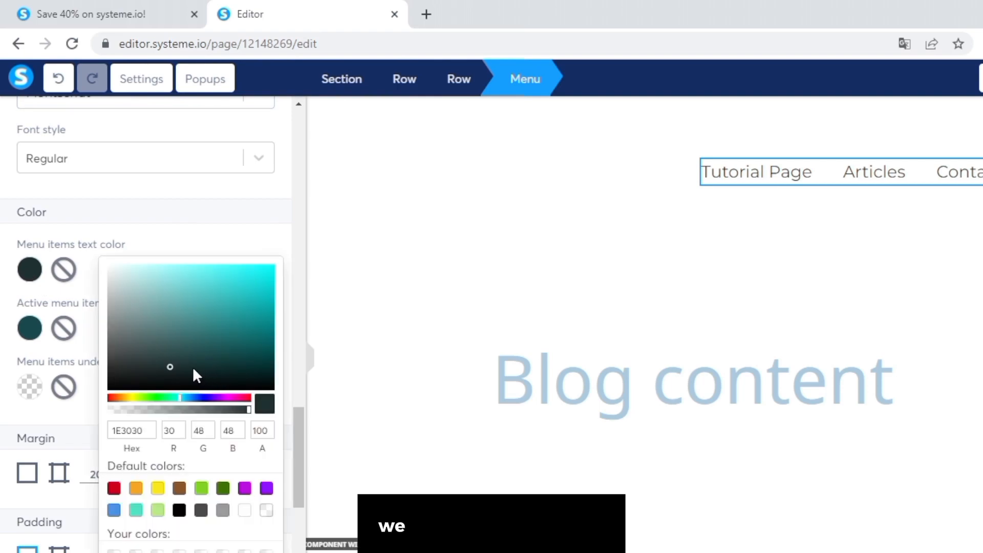
pyautogui.click(172, 363)
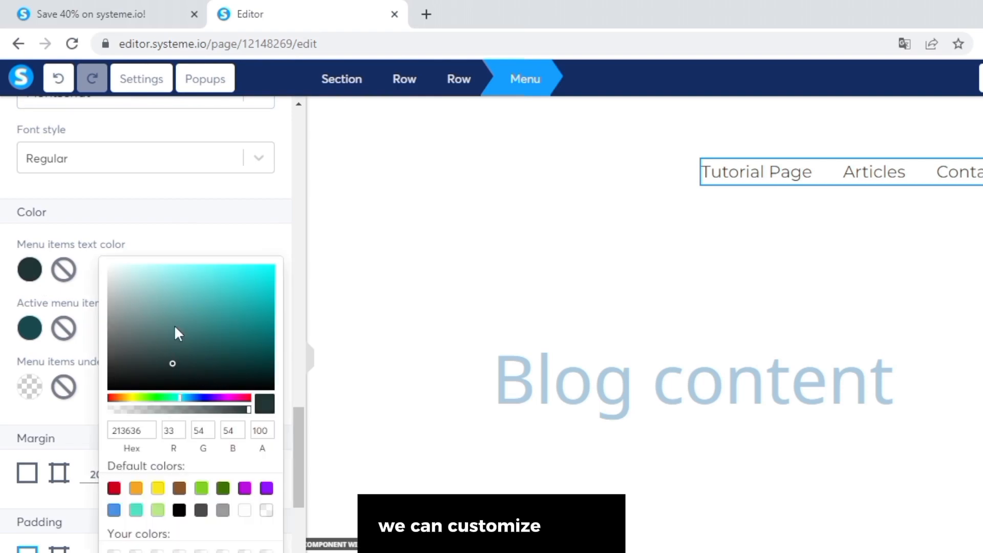
pyautogui.click(212, 296)
pyautogui.click(248, 275)
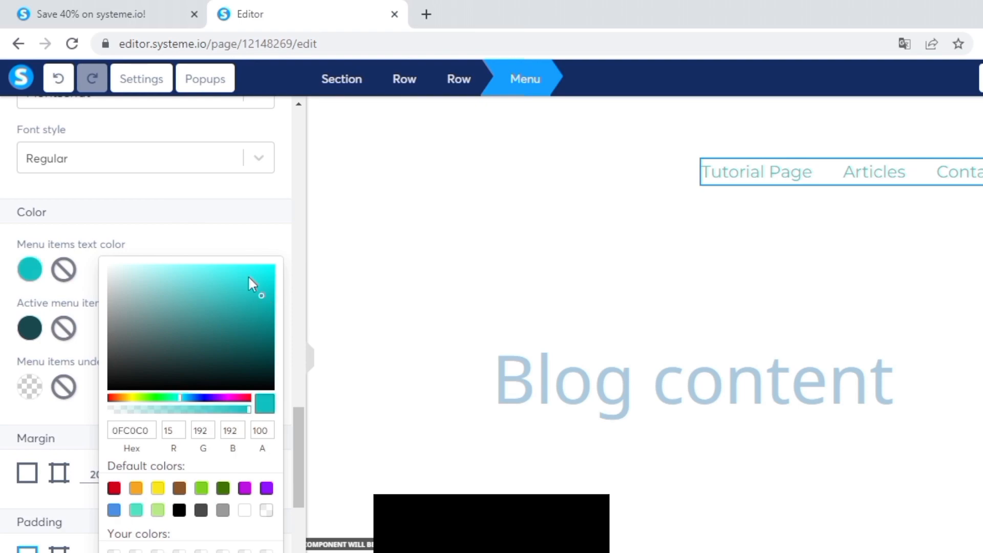
pyautogui.click(112, 397)
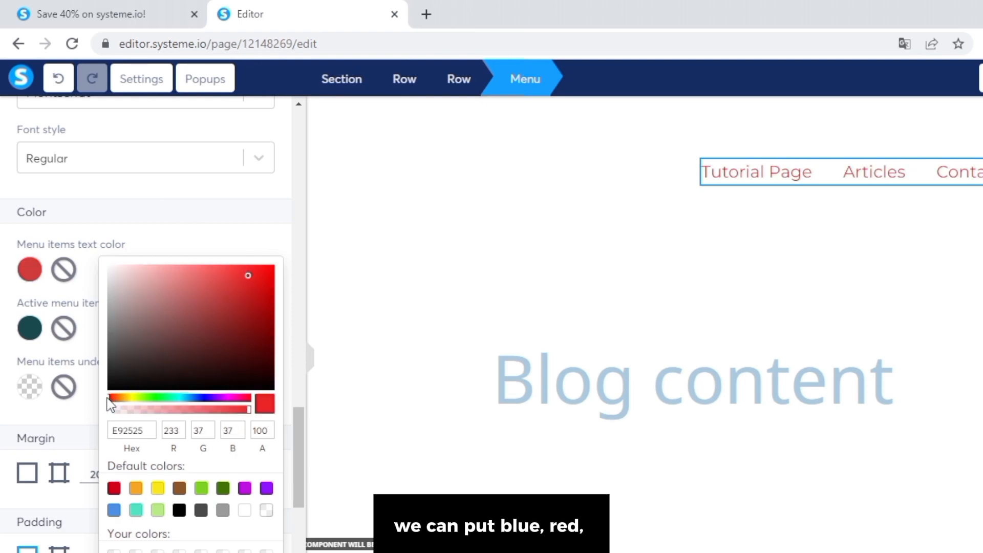
pyautogui.moveTo(297, 462); pyautogui.dragTo(398, 212)
pyautogui.click(676, 376)
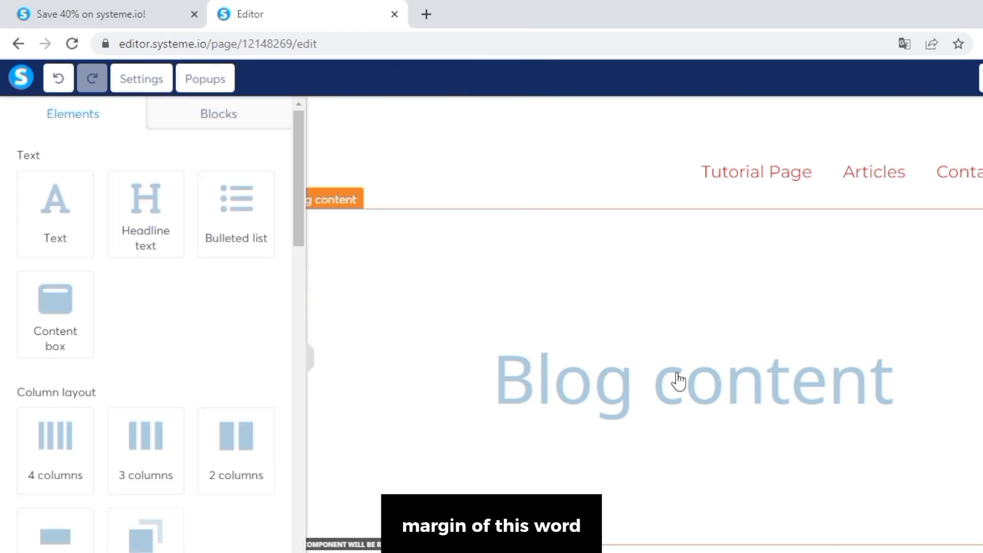
pyautogui.scroll(-1, 677, 379)
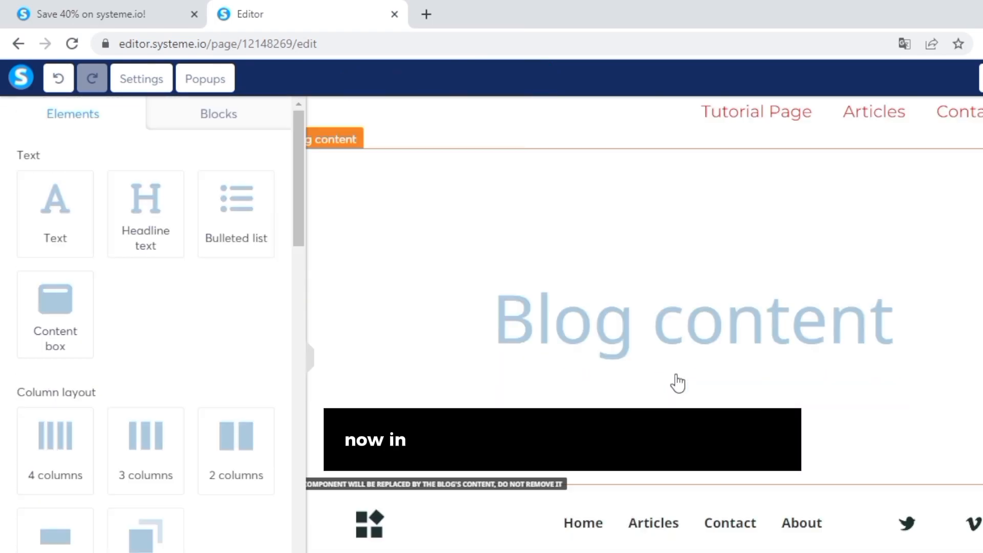
# Select the footer logo, remove logo.png, and bring up the image upload dialog.
pyautogui.click(367, 535)
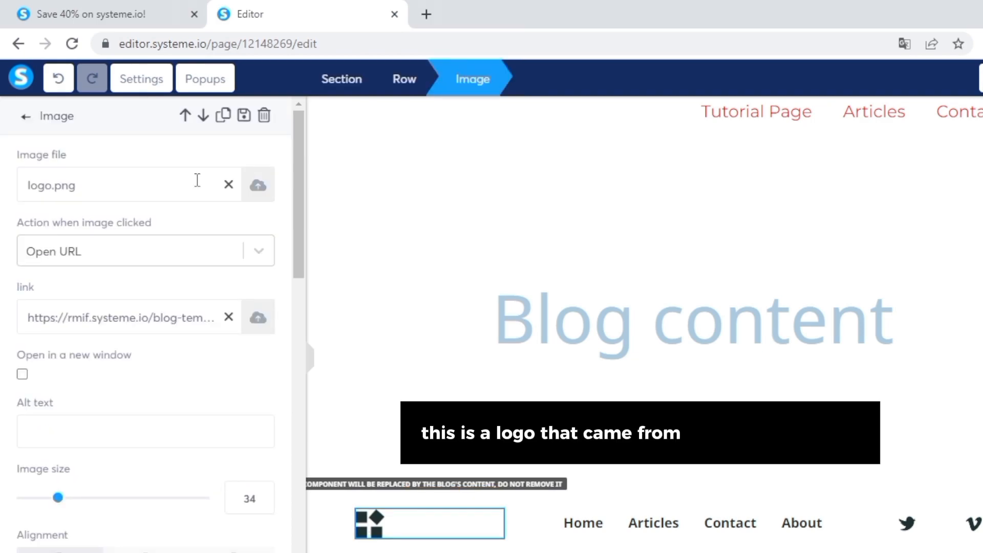
pyautogui.click(228, 186)
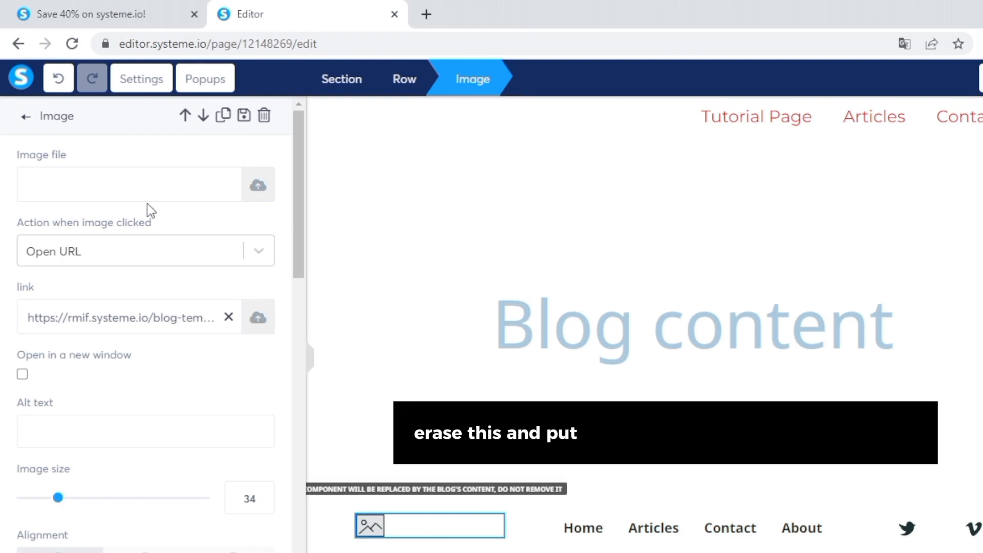
pyautogui.click(257, 186)
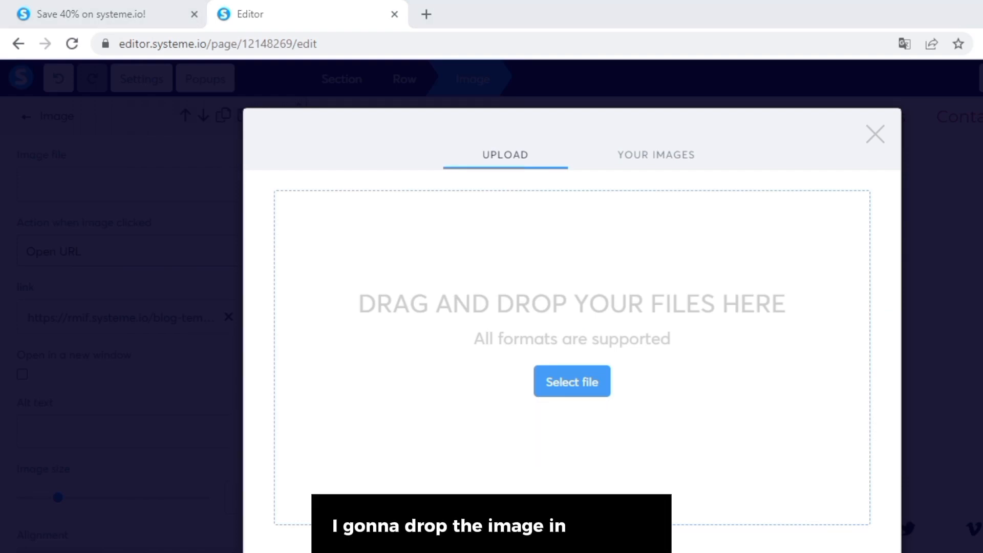
# Upload the FELICLANDDIA poster image and insert it as the footer image.
pyautogui.moveTo(978, 328); pyautogui.dragTo(824, 325)
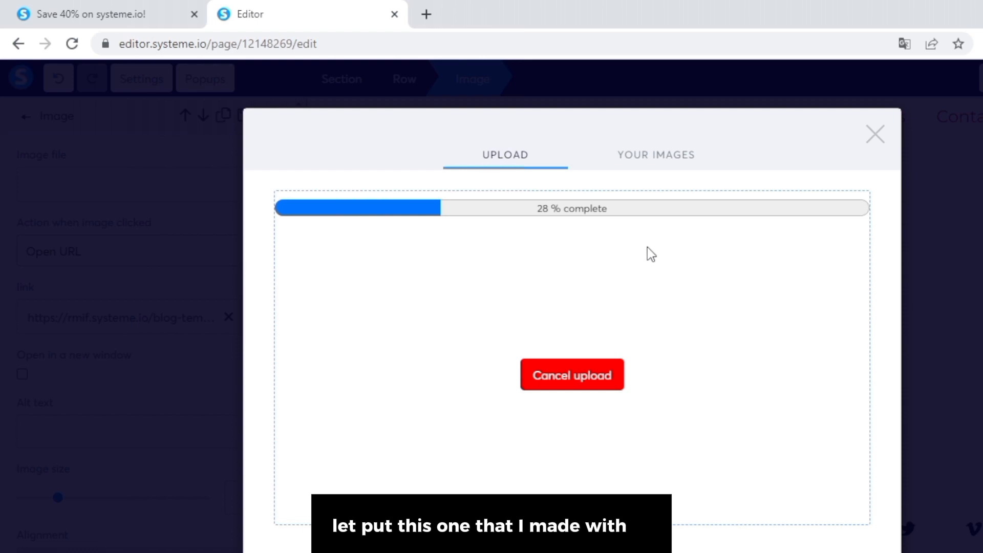
pyautogui.click(675, 163)
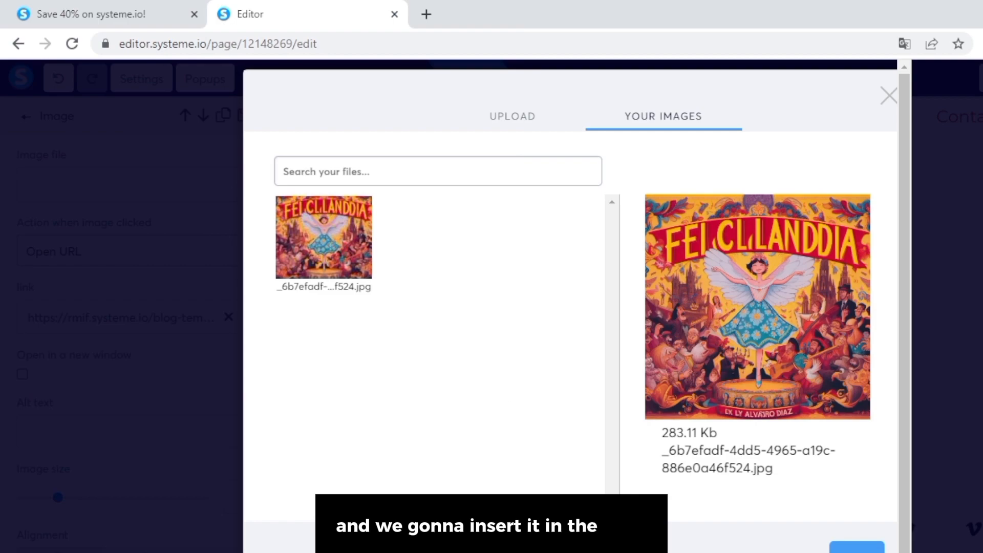
pyautogui.click(856, 547)
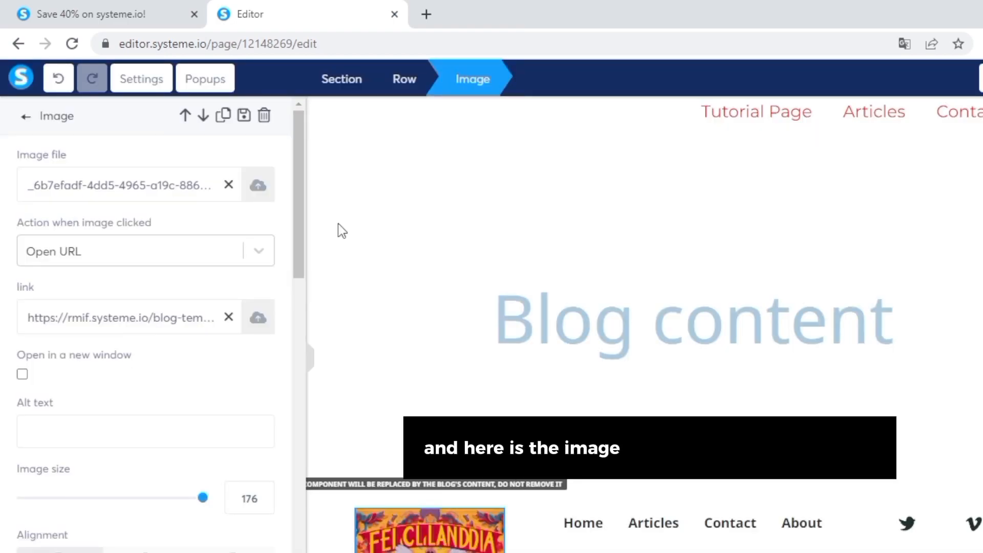
# Try different sizes and center and right alignments for the footer image.
pyautogui.moveTo(302, 191); pyautogui.dragTo(295, 257)
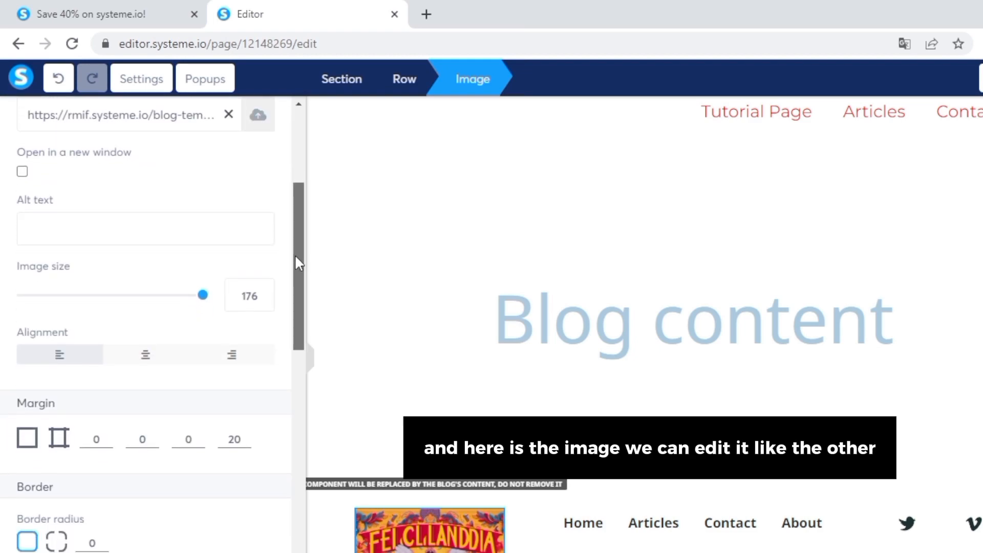
pyautogui.moveTo(196, 298); pyautogui.dragTo(218, 301)
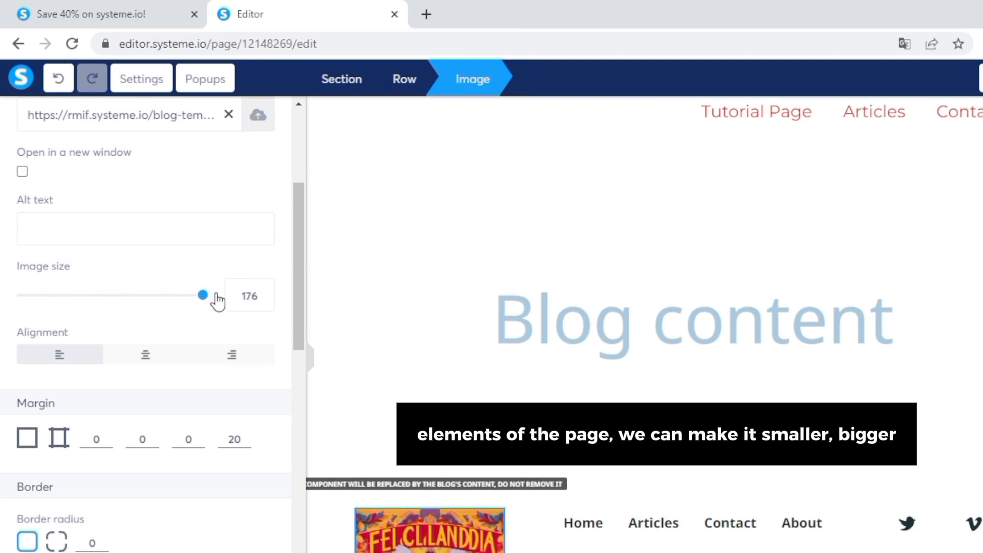
pyautogui.click(145, 359)
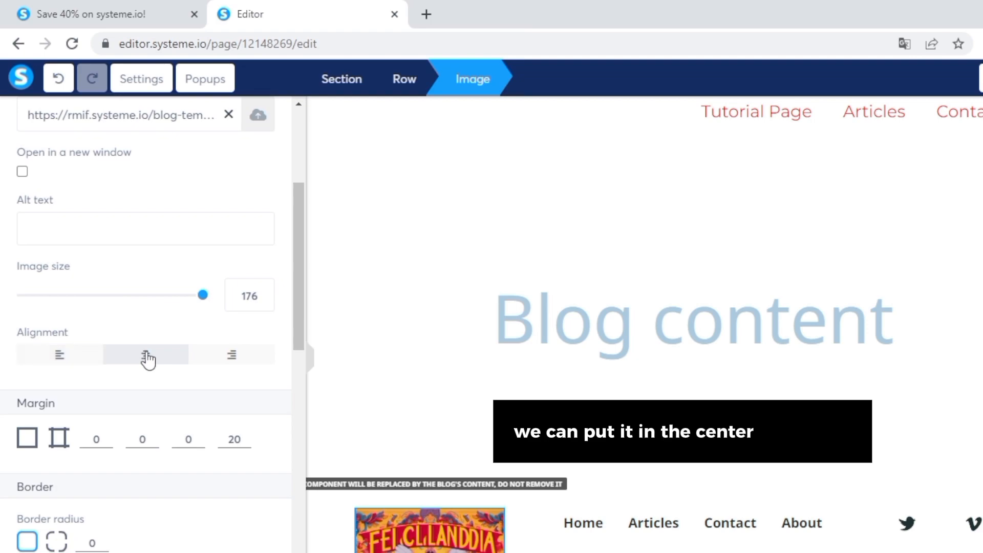
pyautogui.click(250, 362)
pyautogui.moveTo(302, 280); pyautogui.dragTo(302, 299)
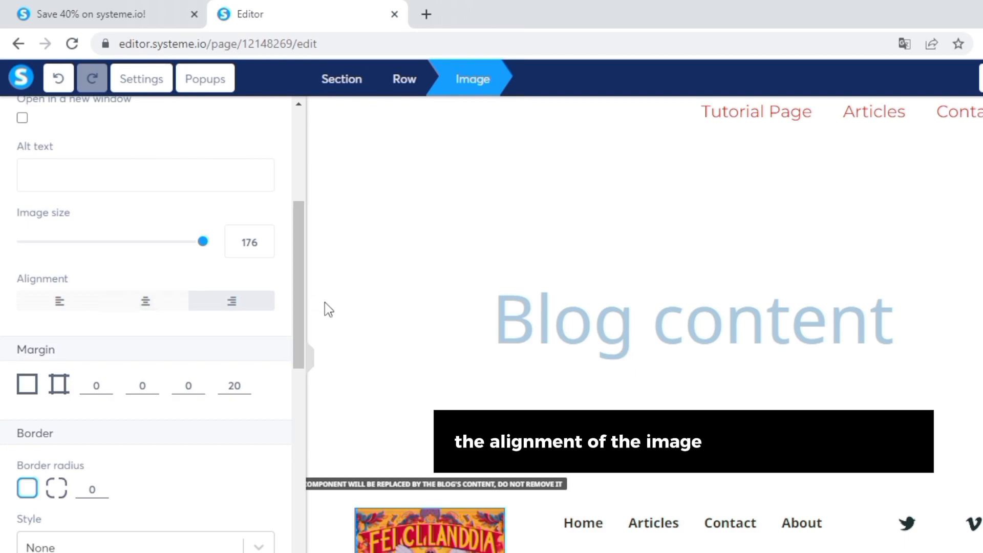
# Experiment with the footer image margins, trying 20 and a single all-sides value of 0.
pyautogui.doubleClick(92, 386)
pyautogui.write('20')
pyautogui.doubleClick(138, 386)
pyautogui.write('20')
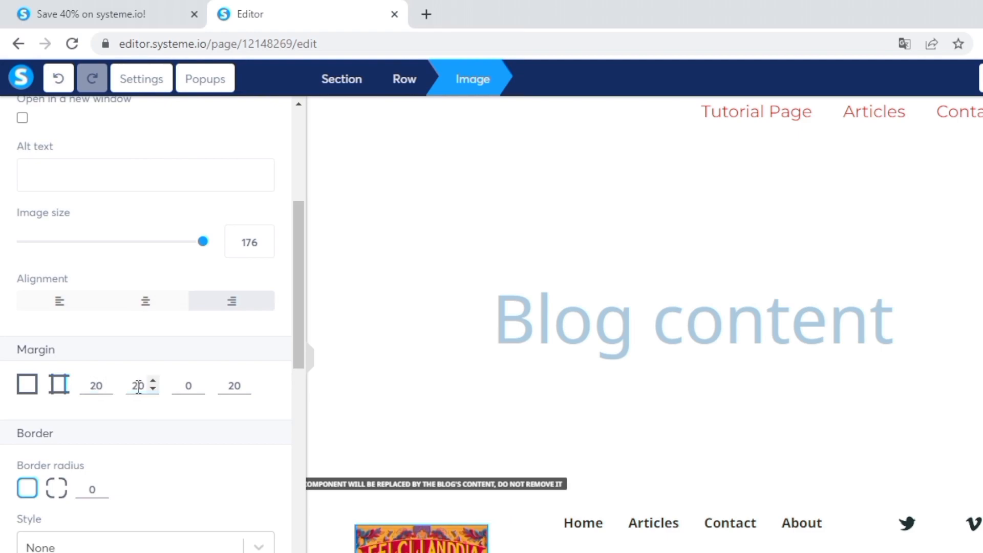
pyautogui.doubleClick(189, 386)
pyautogui.write('20')
pyautogui.click(28, 384)
pyautogui.moveTo(103, 386); pyautogui.dragTo(70, 390)
pyautogui.write('50')
pyautogui.press('BackSpace')
pyautogui.press('BackSpace')
pyautogui.write('1')
pyautogui.press('BackSpace')
pyautogui.write('0')
# Switch back to per-side margins and set them to 0, 0, 20, 0.
pyautogui.click(105, 383)
pyautogui.click(59, 383)
pyautogui.click(106, 388)
pyautogui.click(152, 387)
pyautogui.click(189, 386)
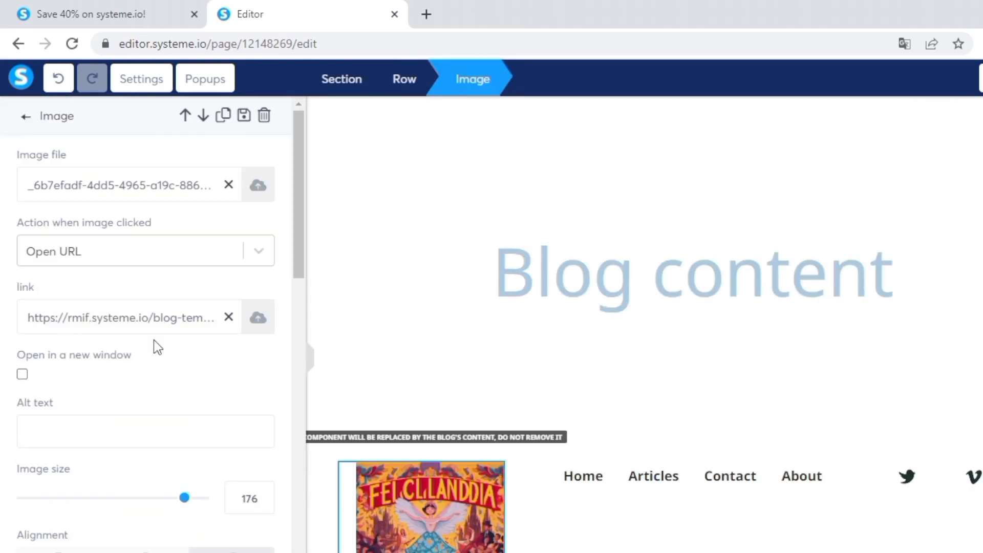
# Reselect the footer image and return it to left alignment after trying center.
pyautogui.scroll(-5, 154, 344)
pyautogui.click(146, 328)
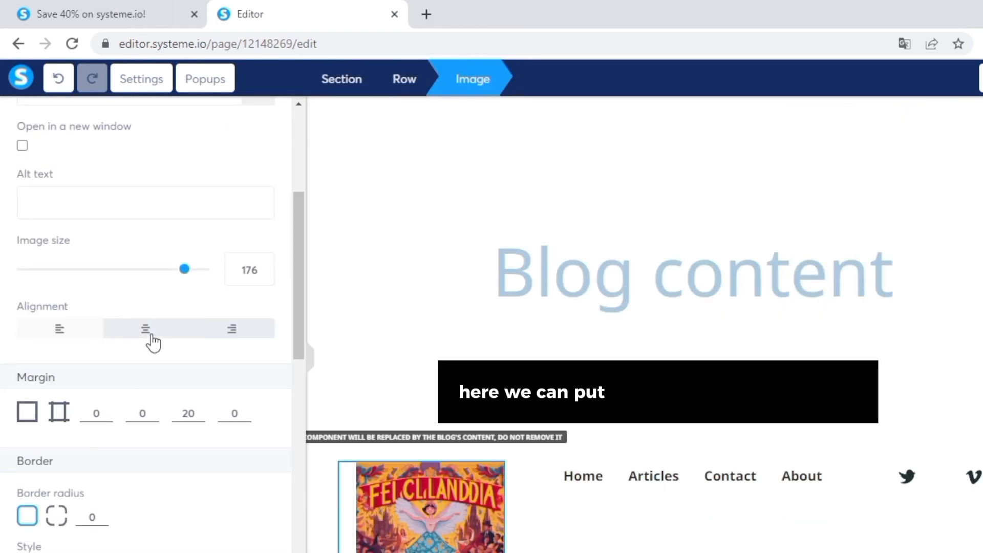
pyautogui.scroll(-1, 149, 340)
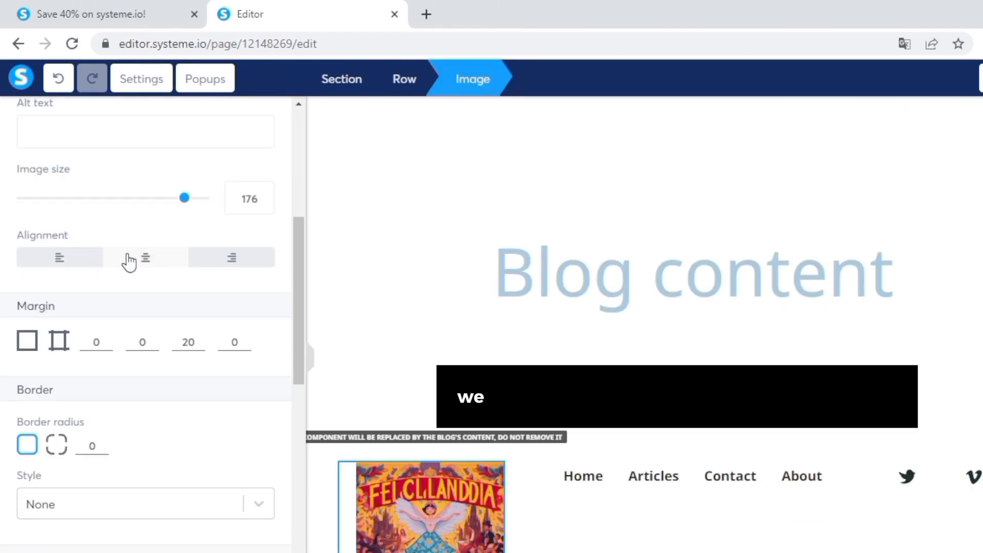
pyautogui.click(153, 258)
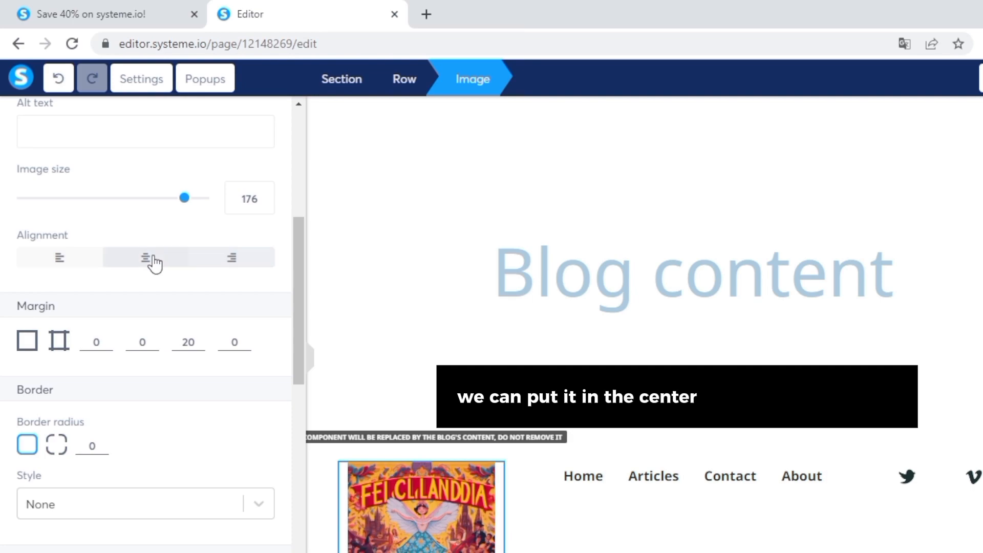
pyautogui.click(61, 256)
pyautogui.doubleClick(214, 271)
pyautogui.scroll(-2, 164, 437)
pyautogui.click(57, 314)
pyautogui.click(84, 313)
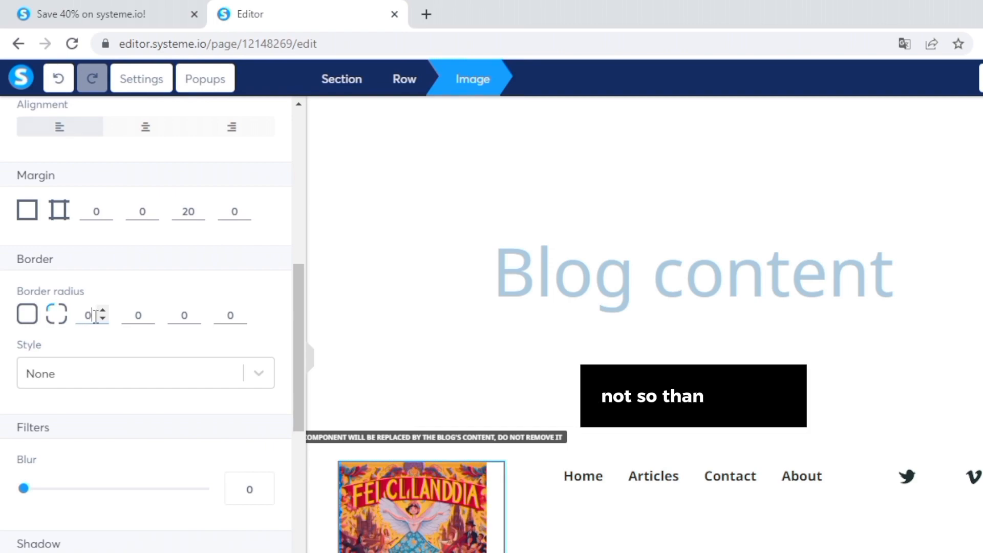
# Set all four corner radii of the footer image to 10.
pyautogui.write('10')
pyautogui.press('Tab')
pyautogui.write('10')
pyautogui.press('Tab')
pyautogui.write('10')
pyautogui.press('Tab')
pyautogui.write('10')
pyautogui.click(617, 417)
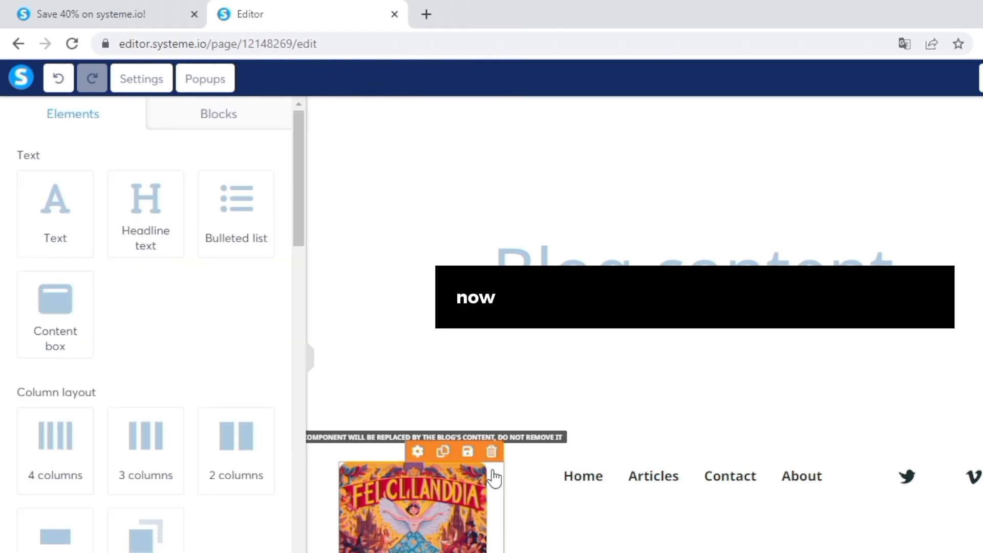
# Give the footer image a Soft shadow after trying Far shadow.
pyautogui.scroll(-1, 496, 475)
pyautogui.click(462, 460)
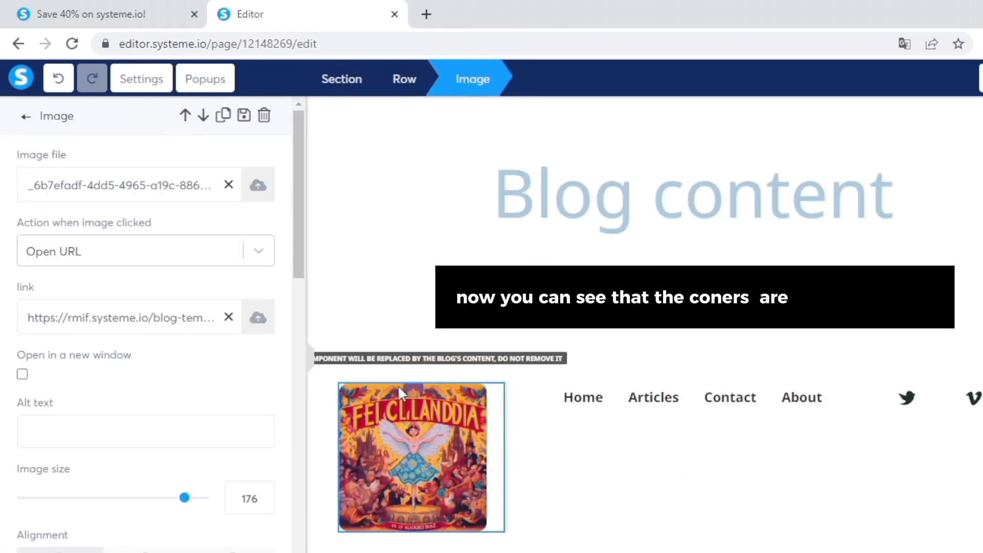
pyautogui.scroll(-10, 276, 330)
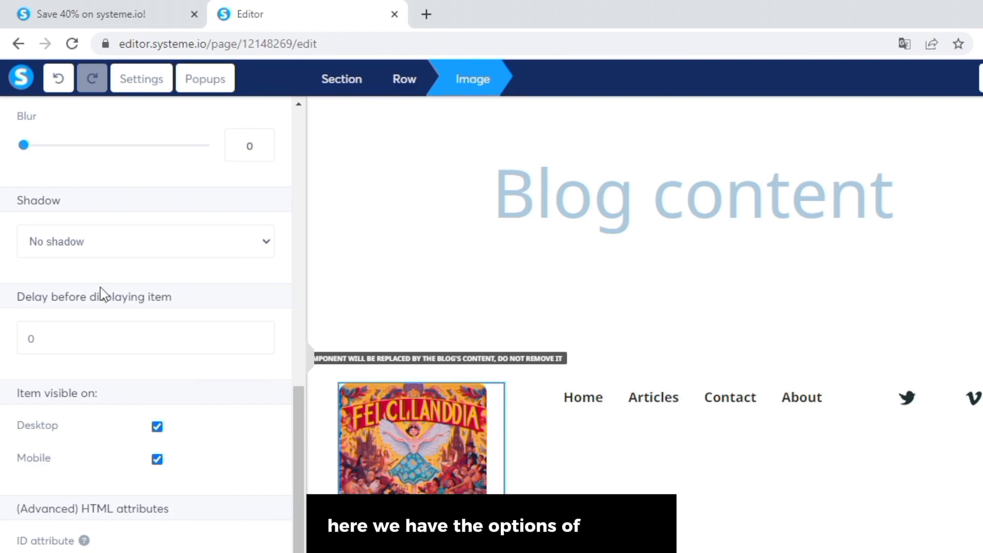
pyautogui.click(92, 321)
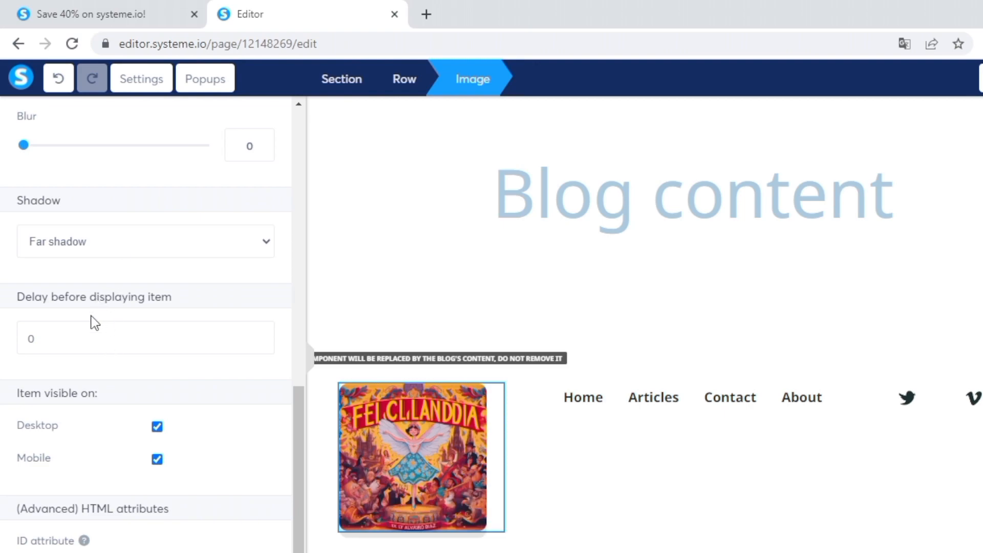
pyautogui.click(92, 283)
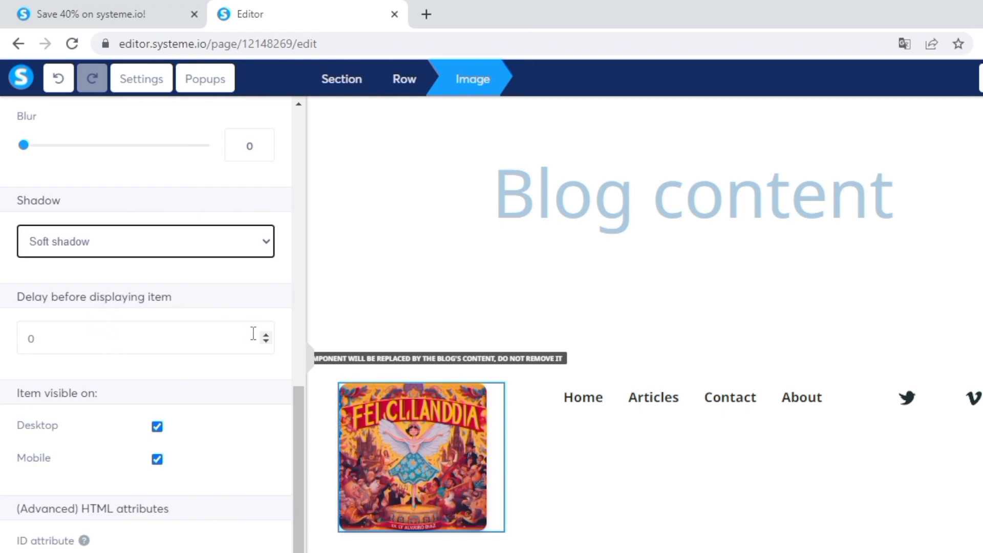
pyautogui.scroll(10, 282, 344)
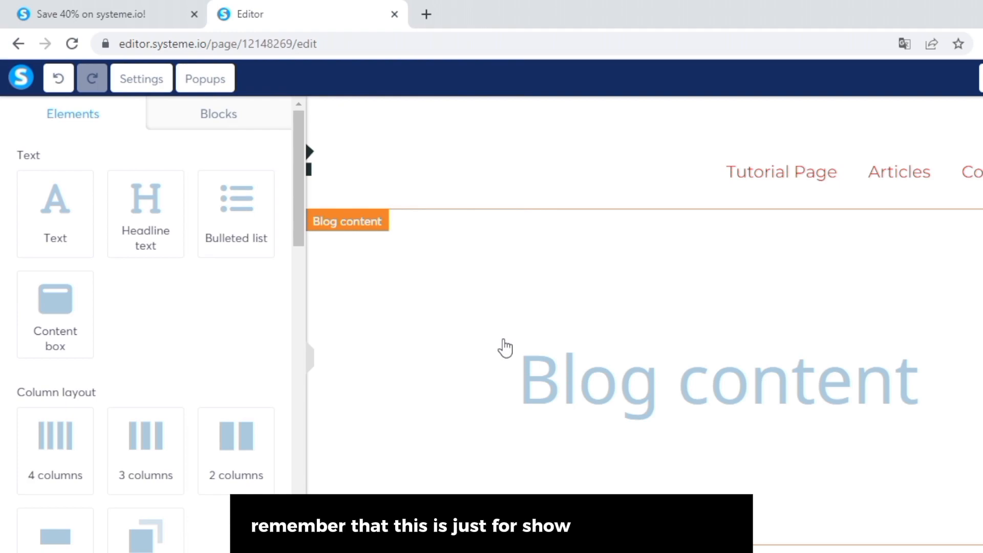
pyautogui.scroll(-3, 505, 348)
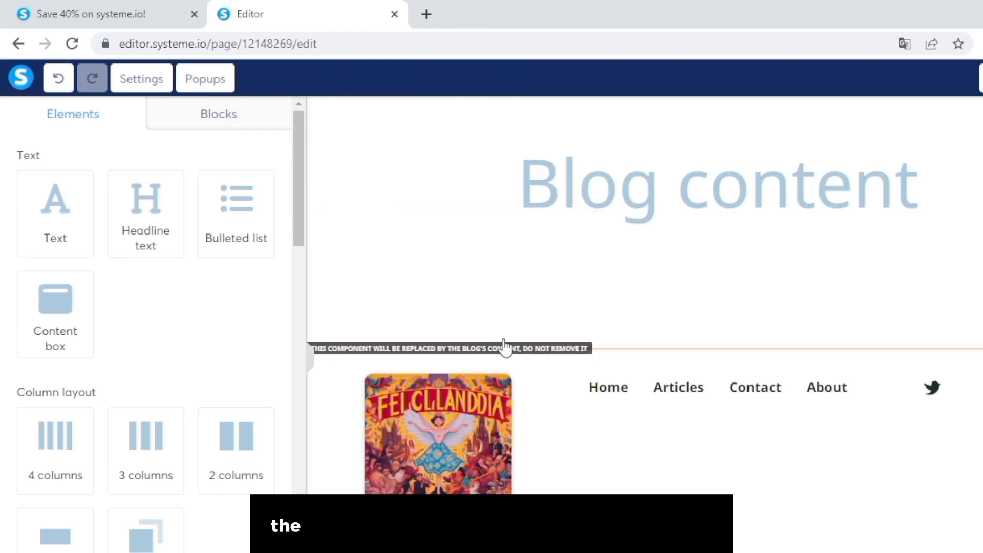
pyautogui.scroll(3, 698, 360)
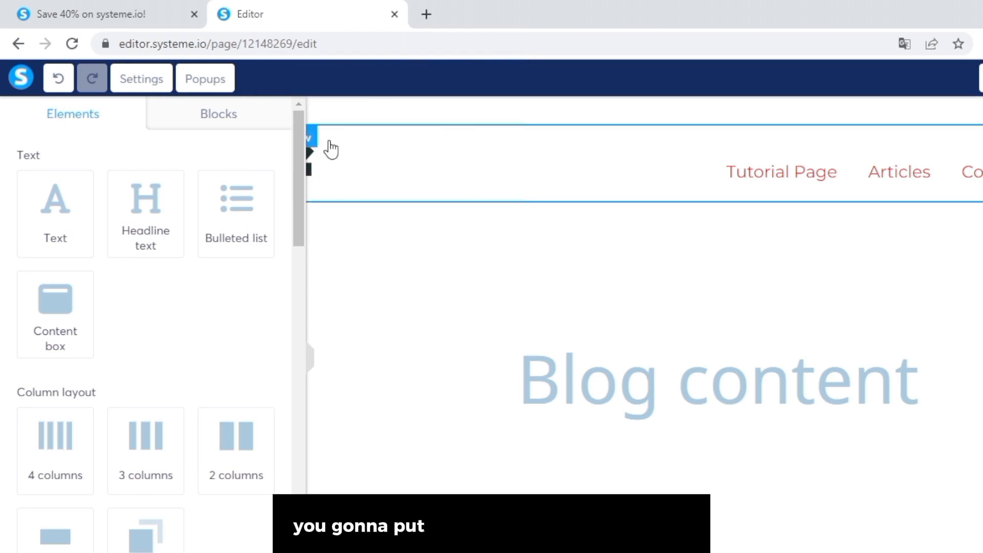
pyautogui.scroll(-4, 532, 463)
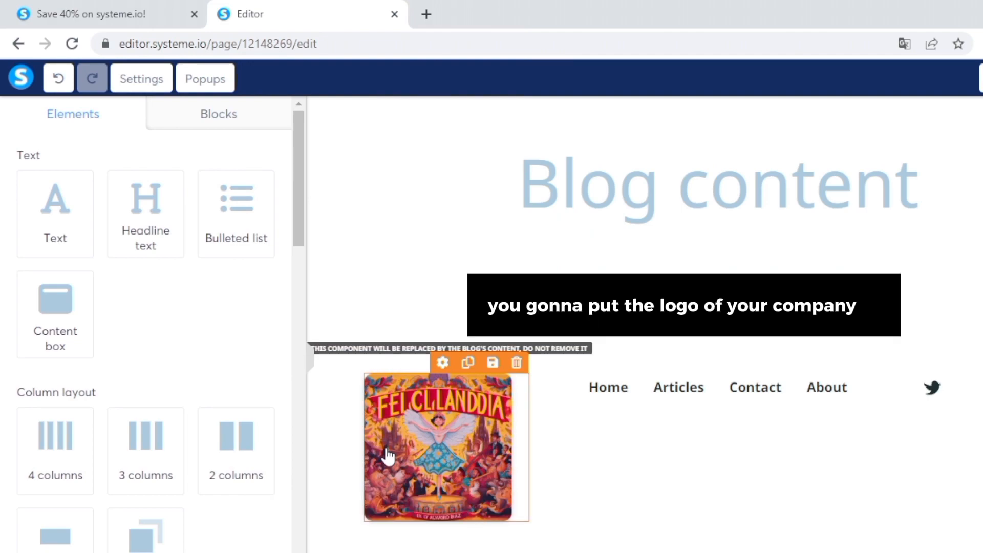
pyautogui.scroll(4, 388, 455)
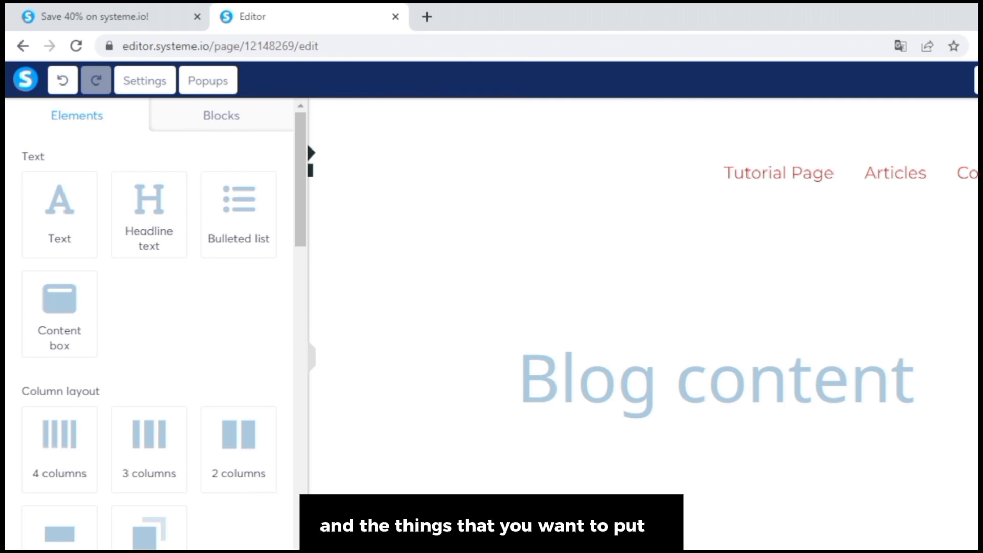
pyautogui.scroll(-4, 430, 430)
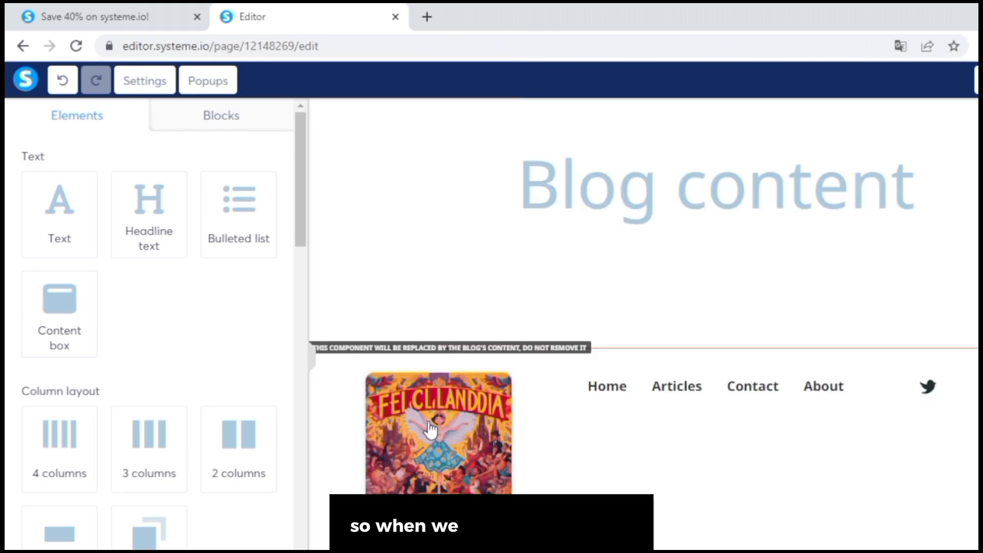
pyautogui.scroll(4, 430, 429)
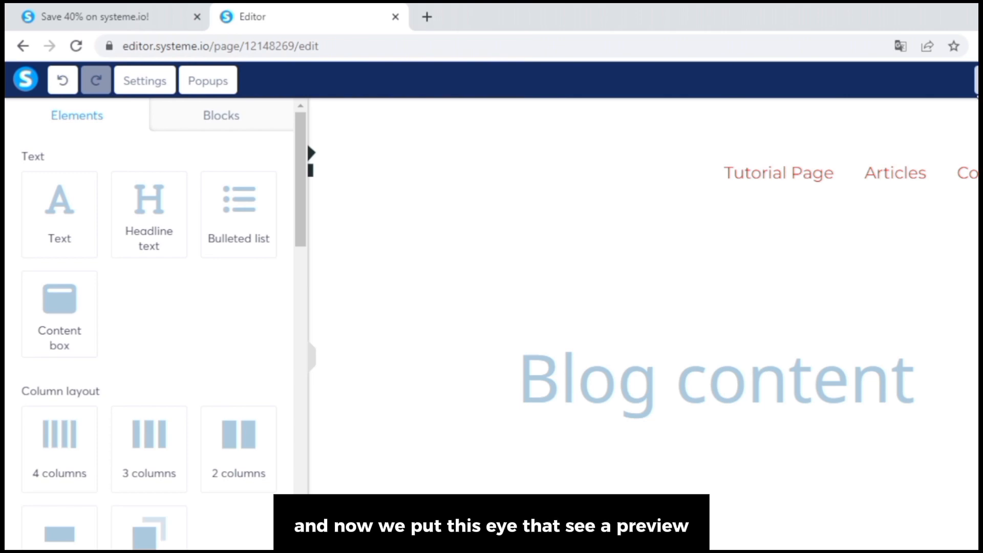
# Preview the Tutorial Blog layout in a new tab and scroll down the page.
pyautogui.click(978, 87)
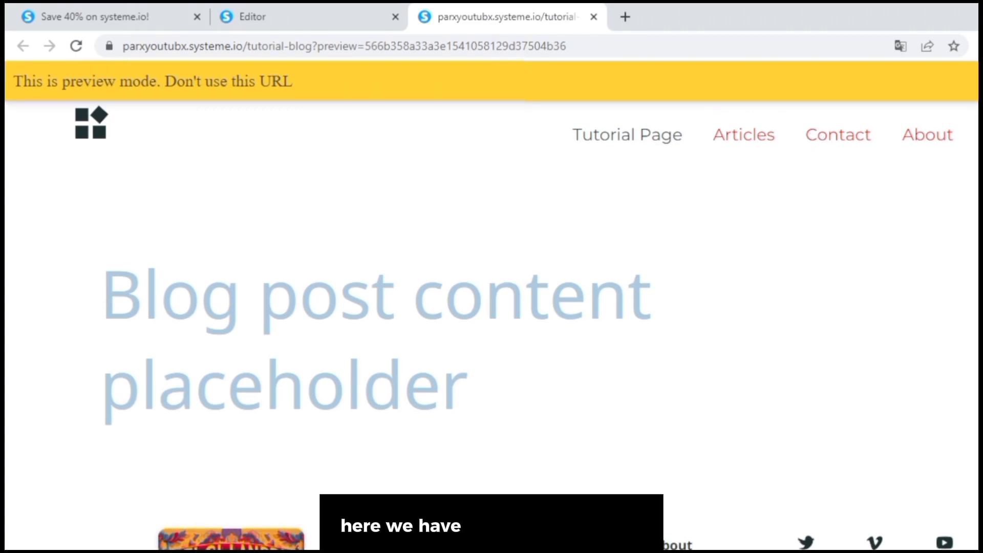
pyautogui.scroll(-3, 491, 307)
# Return to the Editor tab and scroll over the footer's poster image, links and Twitter icon.
pyautogui.click(340, 11)
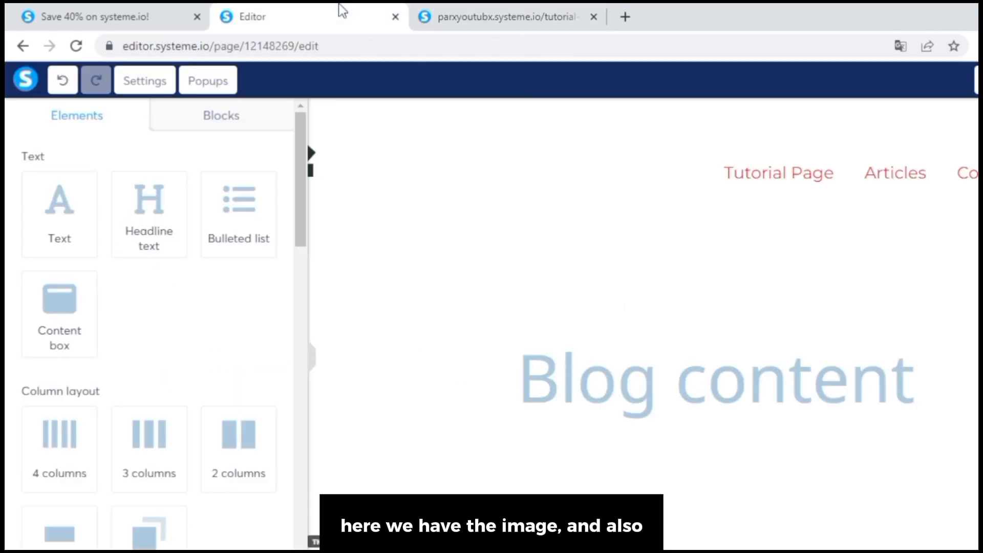
pyautogui.scroll(-10, 261, 384)
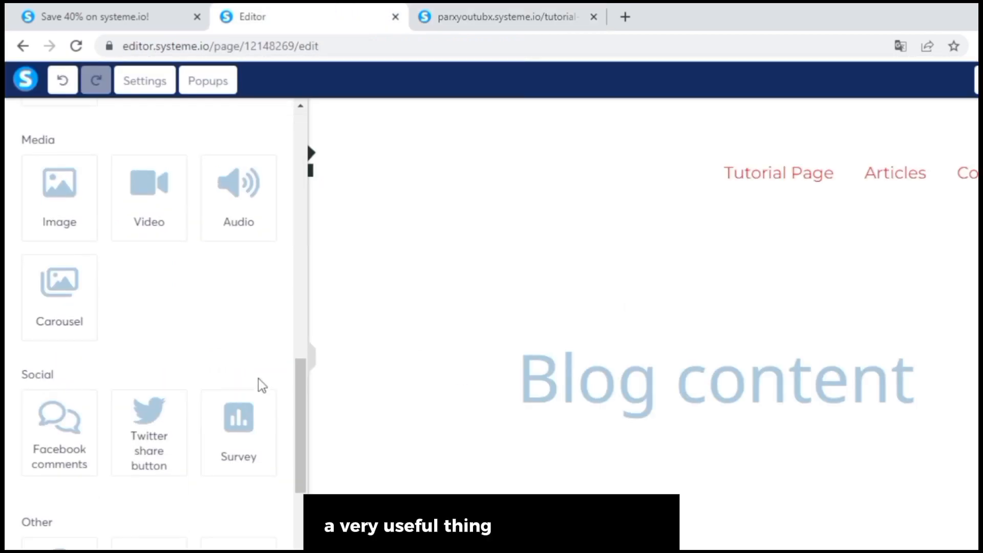
pyautogui.scroll(10, 283, 287)
pyautogui.scroll(-10, 283, 287)
pyautogui.scroll(-4, 491, 353)
pyautogui.scroll(2, 169, 287)
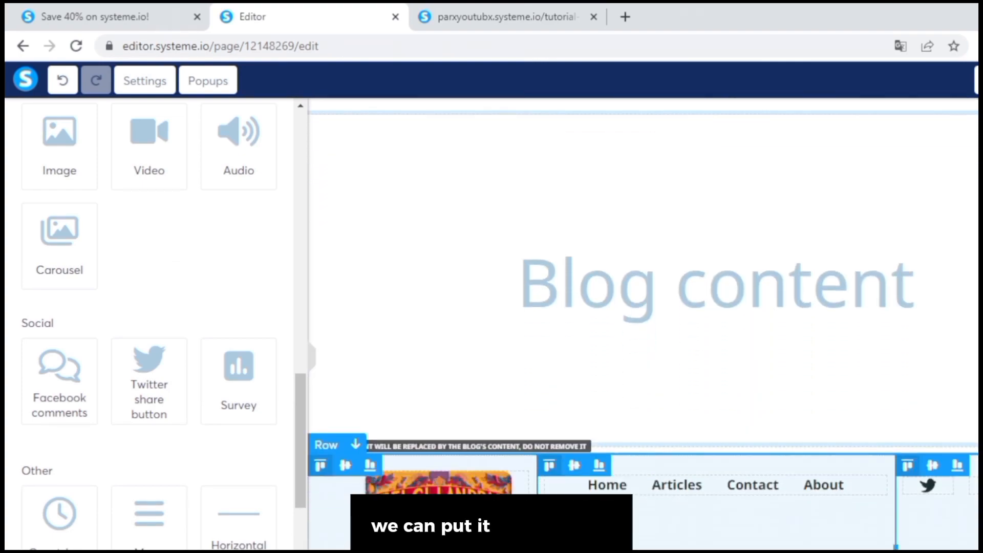
pyautogui.scroll(-4, 642, 322)
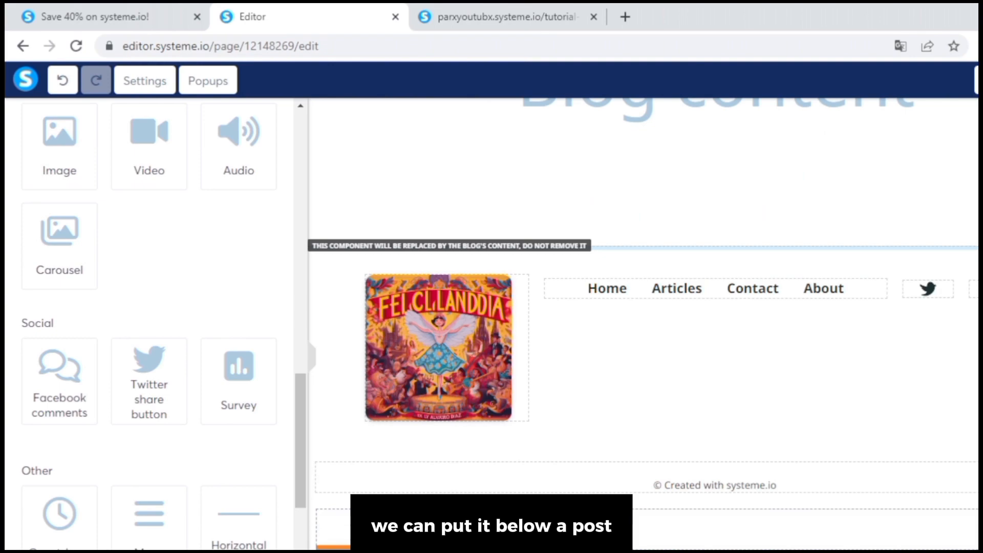